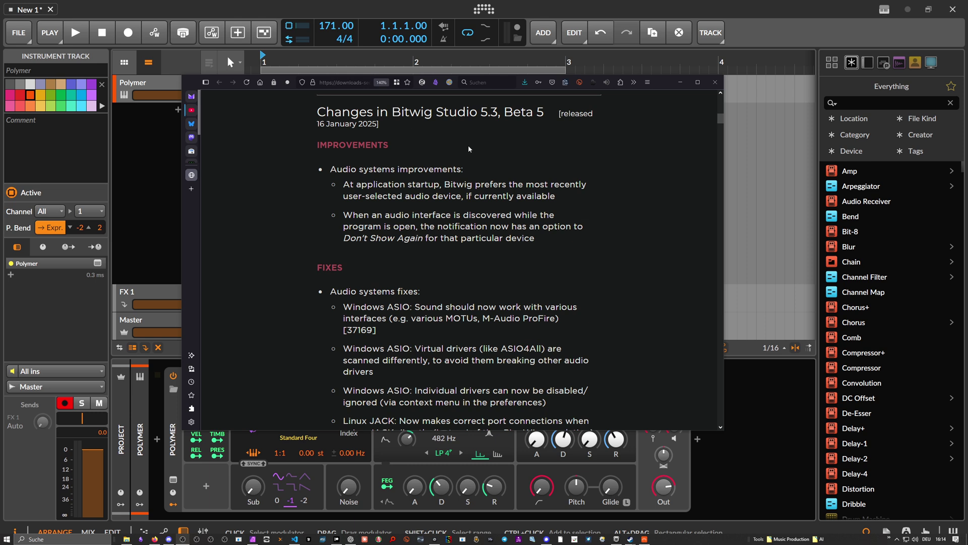
Step: Read the audio systems improvements in the Bitwig Studio 5.3 Beta 5 release notes, highlighting the Don't Show Again option
left_click_drag(330, 169, 472, 175)
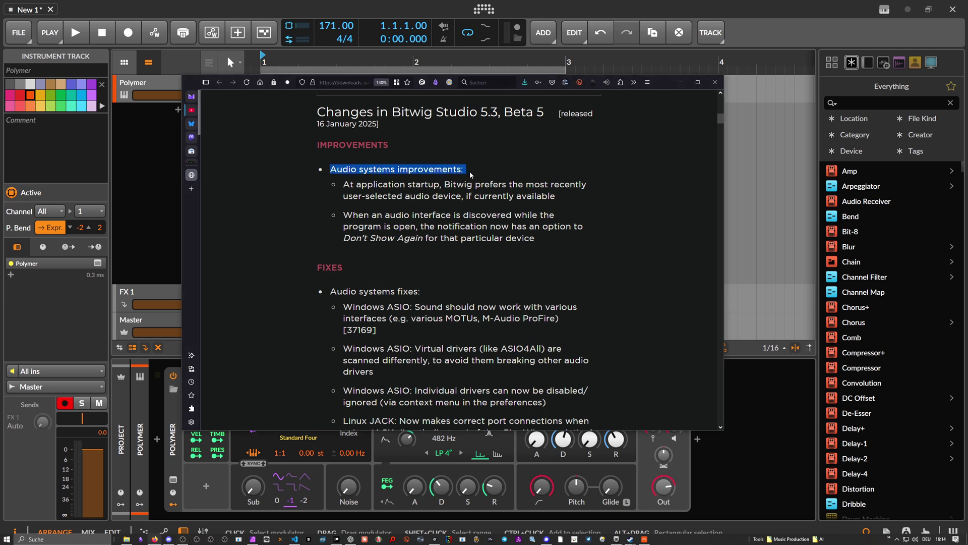
left_click(479, 172)
left_click_drag(343, 215, 352, 215)
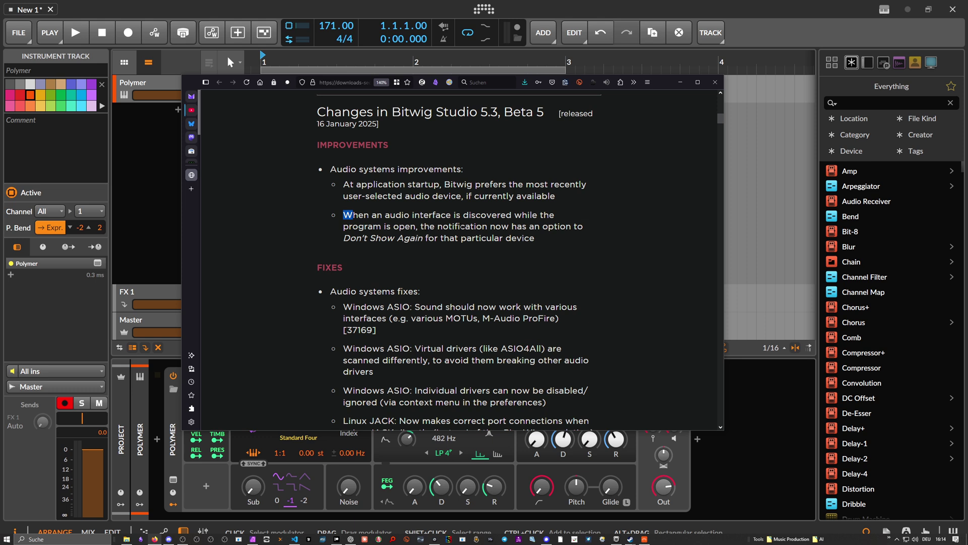
left_click_drag(351, 238, 425, 238)
left_click(425, 238)
left_click_drag(343, 238, 422, 238)
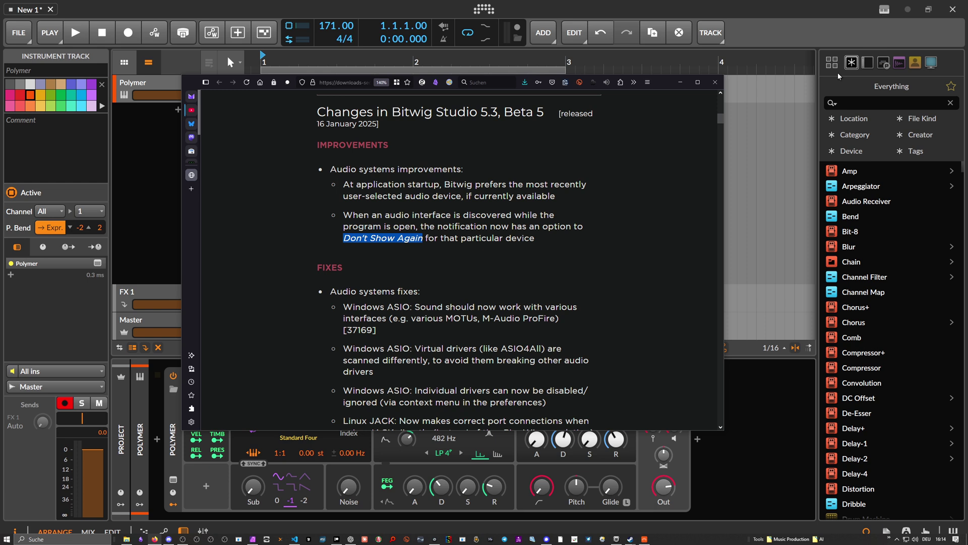
left_click(601, 178)
left_click_drag(344, 239, 423, 239)
left_click(439, 236)
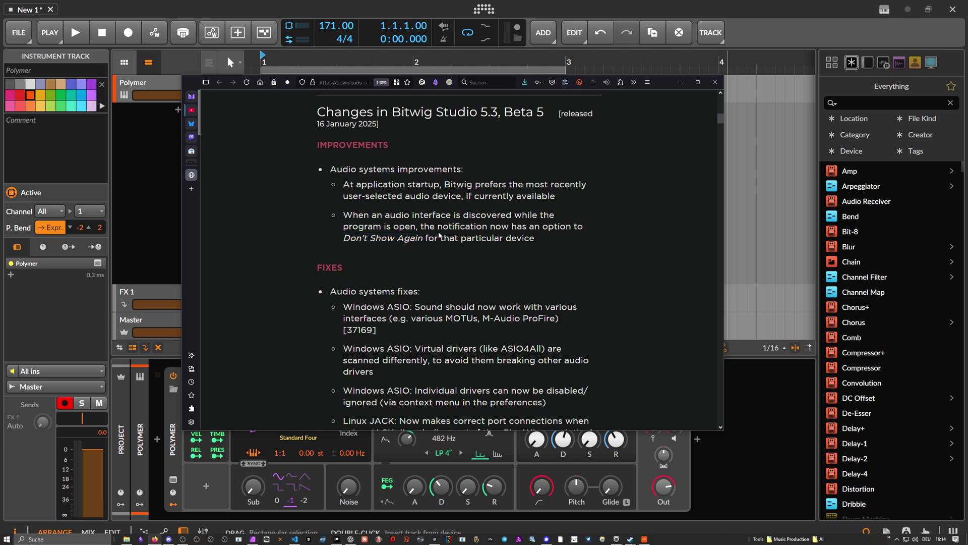
Step: Read the Beta 5 fixes, highlighting the audio systems, Browser Panel autoplay and Note FX Selector entries
scroll(388, 214, "down", 2)
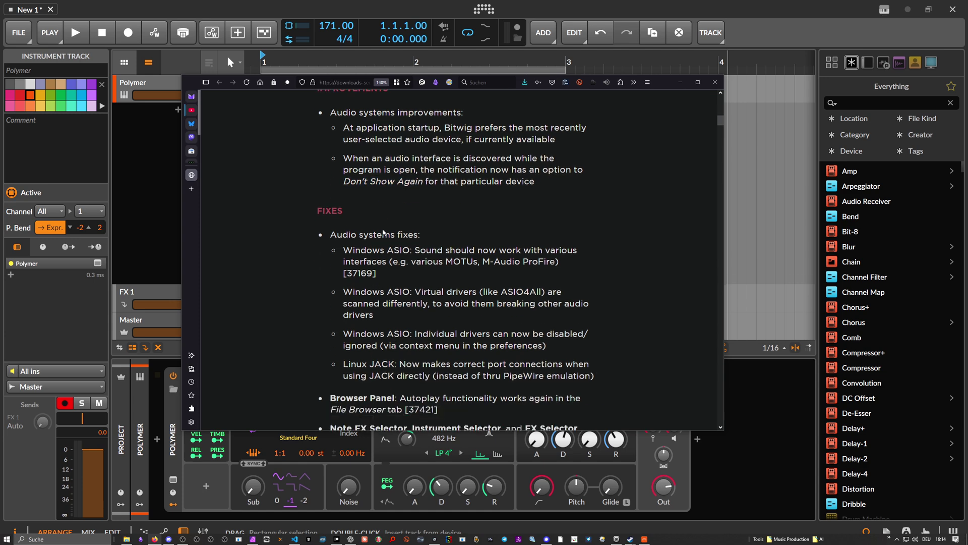
left_click_drag(330, 178, 423, 177)
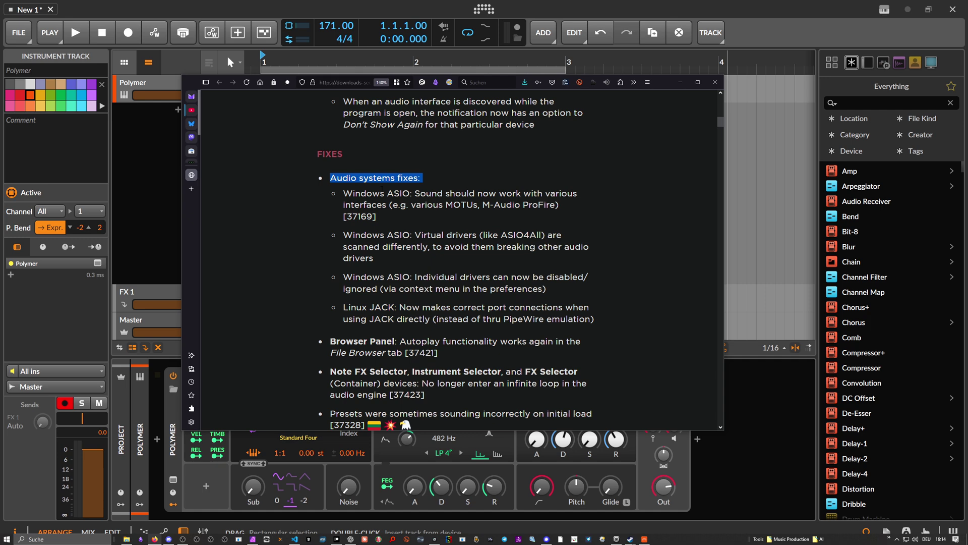
left_click(377, 191)
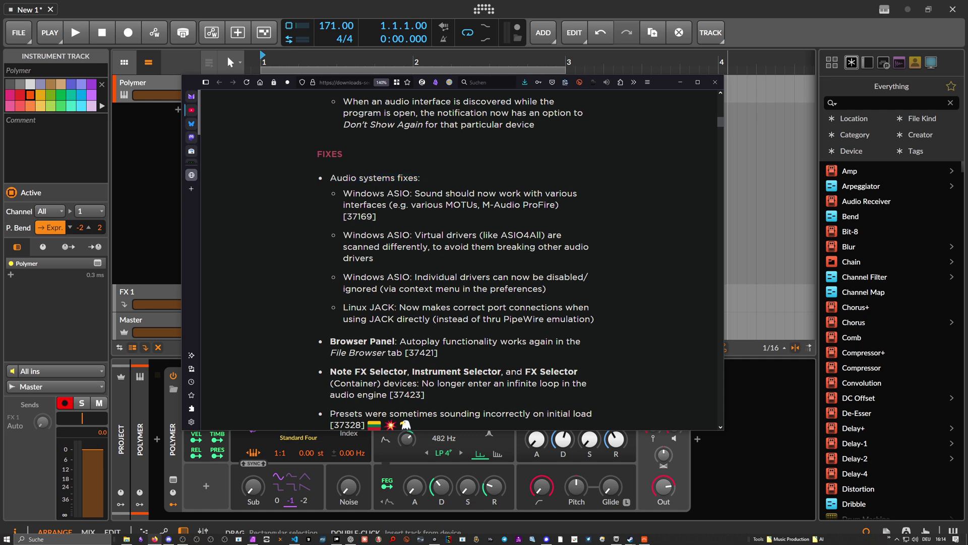
scroll(376, 192, "down", 1)
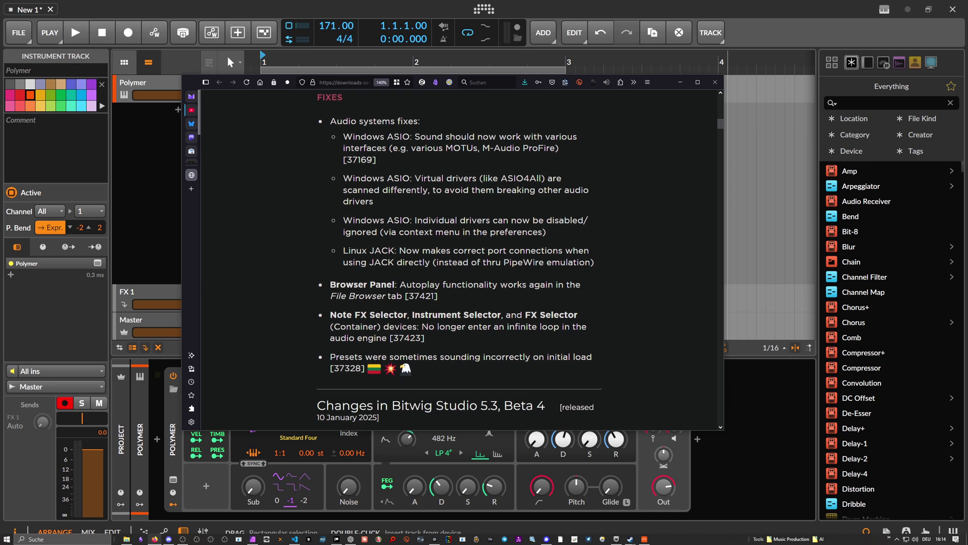
left_click_drag(400, 284, 540, 300)
left_click(541, 300)
left_click_drag(447, 344, 333, 313)
left_click(334, 313)
left_click_drag(450, 344, 333, 314)
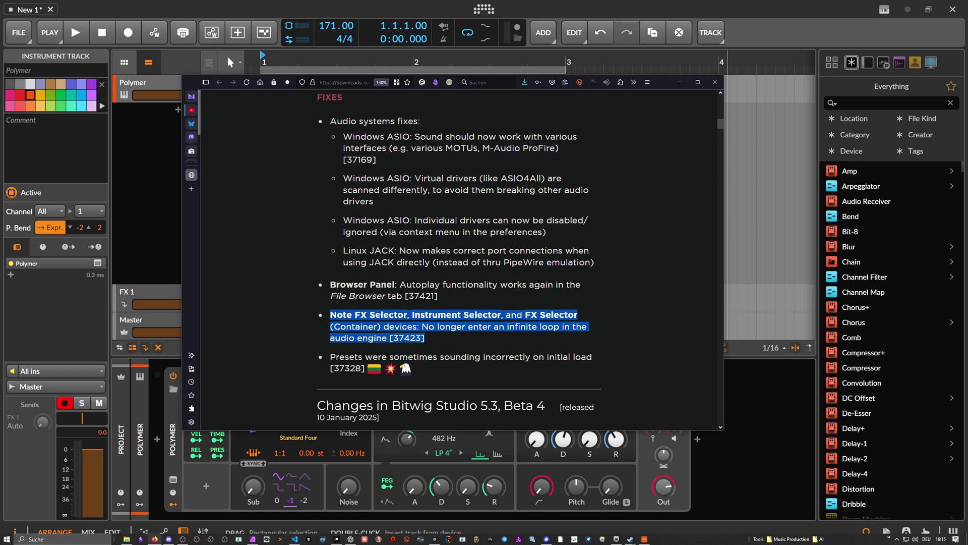
left_click(369, 319)
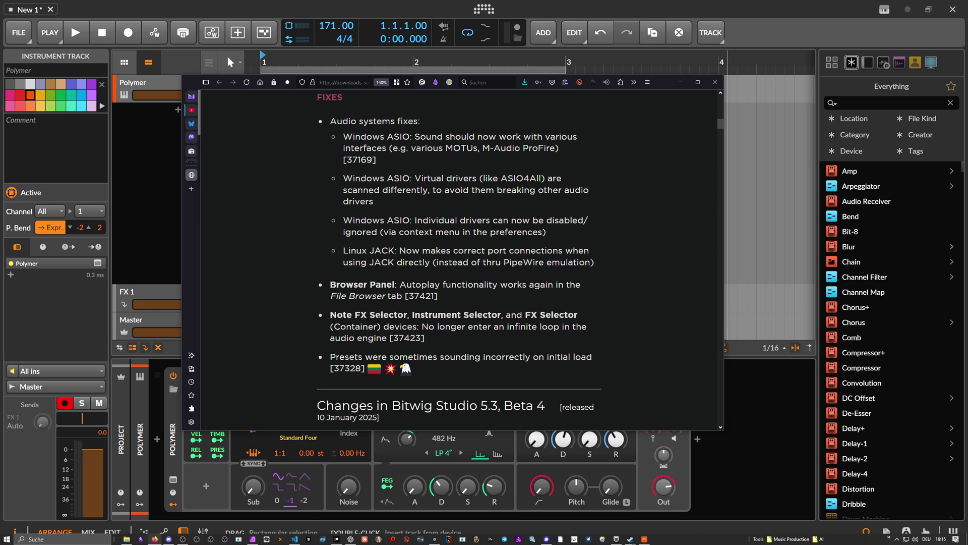
Step: Switch to Bitwig Studio and create a two-bar clip at the start of the Polymer track
left_click(161, 176)
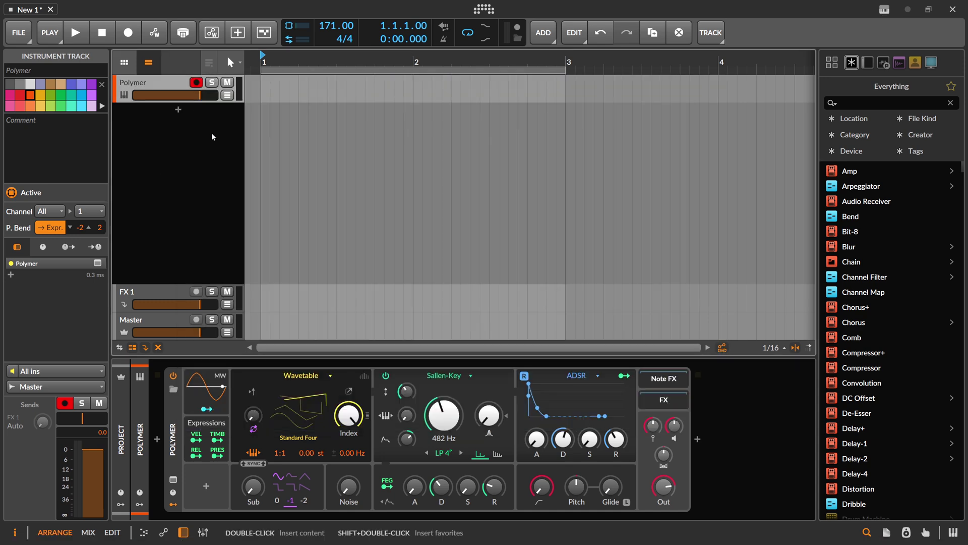
double_click(315, 85)
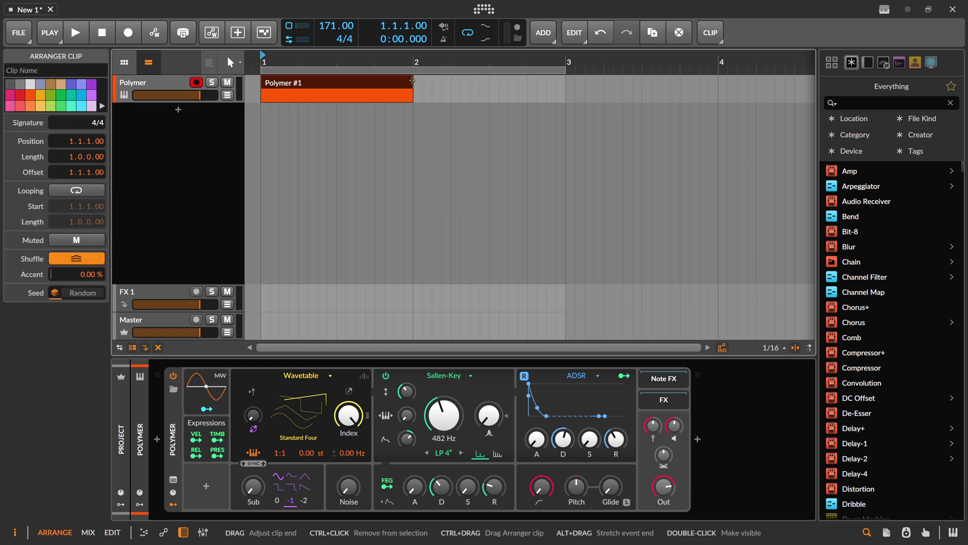
left_click_drag(413, 85, 565, 85)
left_click_drag(274, 62, 275, 83)
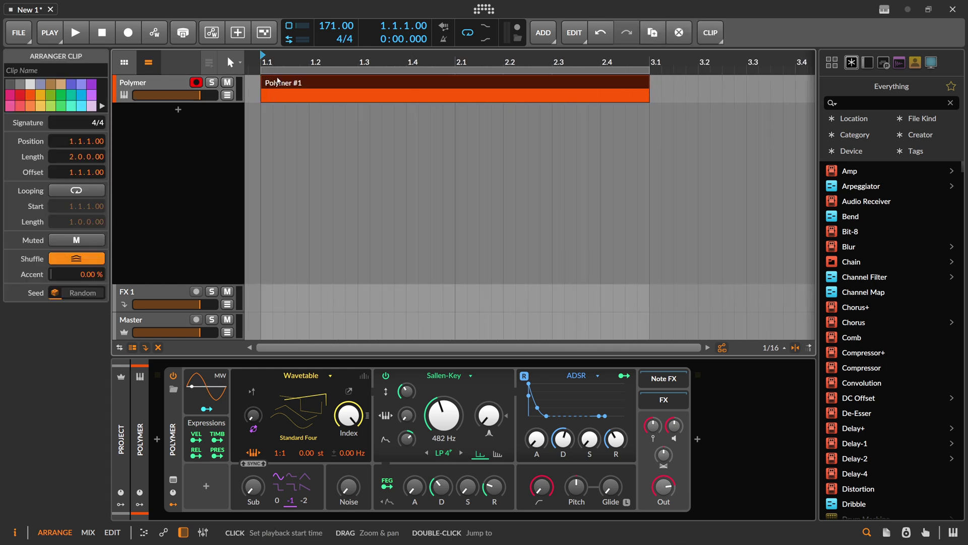
Step: Insert a Multi-note device in front of the Polymer synth
left_click(162, 90)
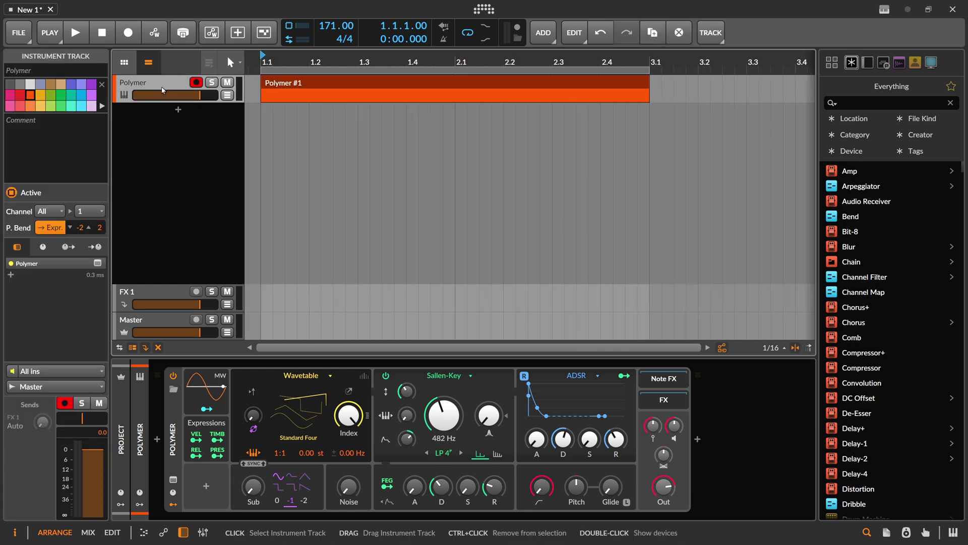
left_click(157, 439)
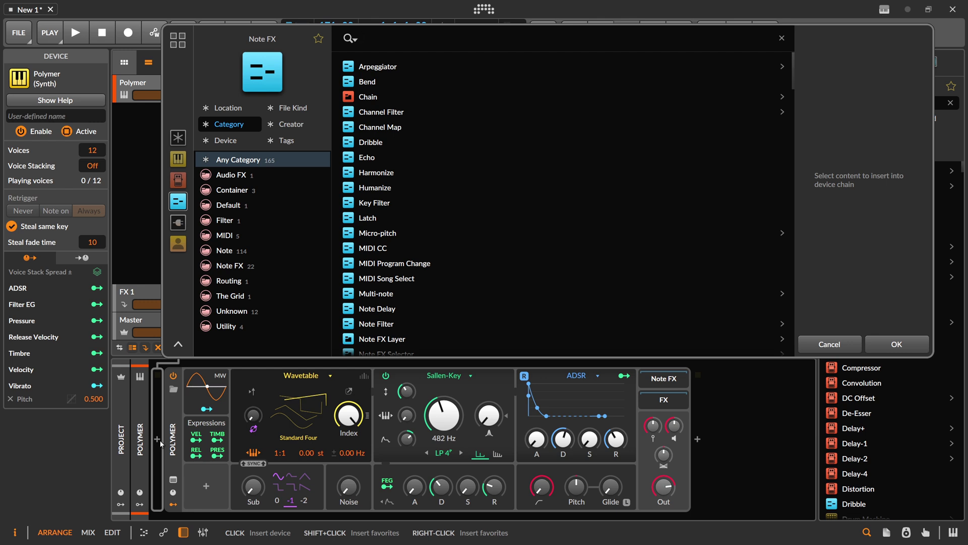
type("multi")
key("Return")
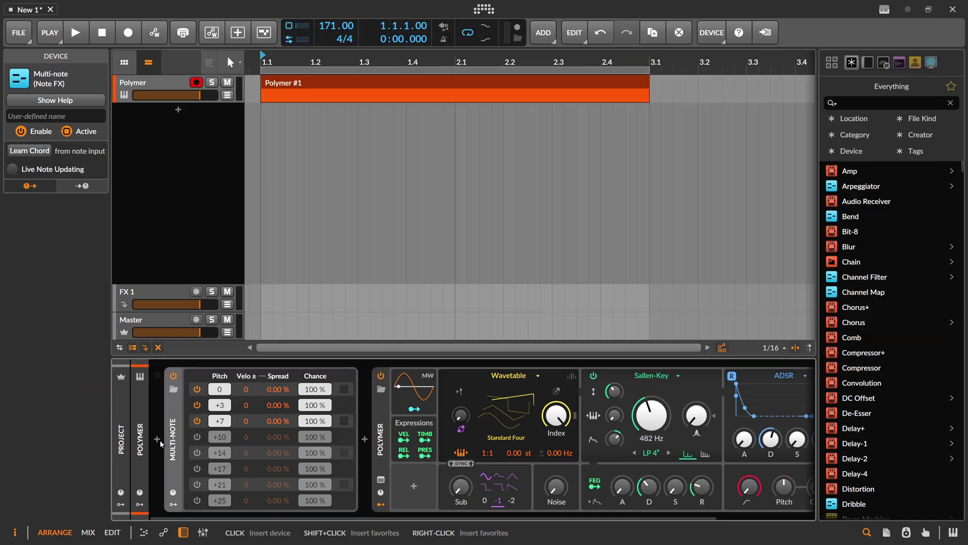
Step: Open the Polymer clip for note editing and draw a D#3 note about six sixteenths long at bar 1
double_click(278, 83)
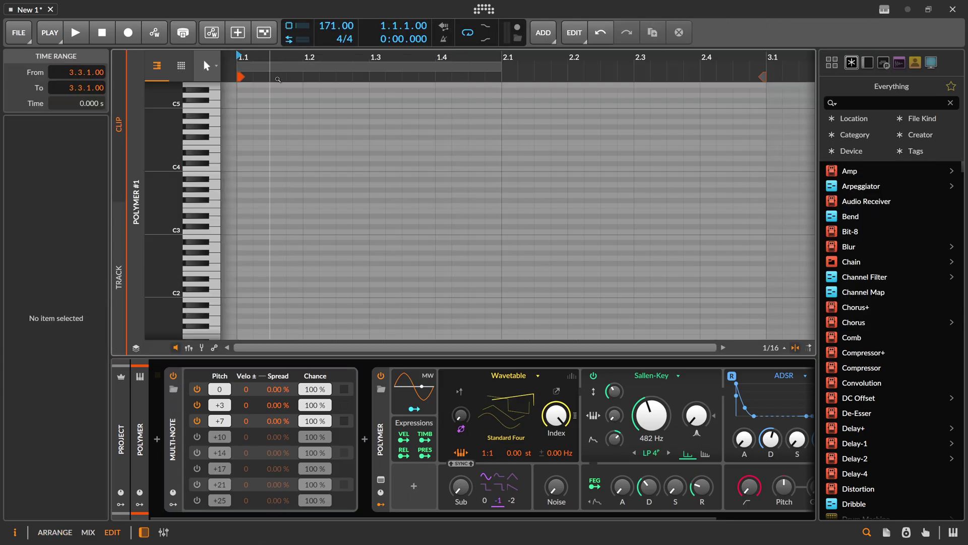
left_click_drag(278, 79, 289, 138)
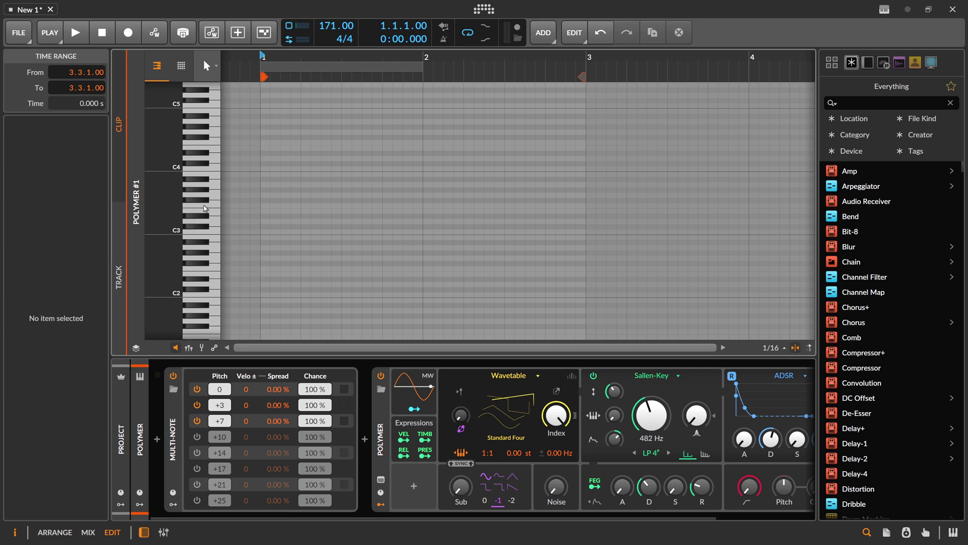
double_click(269, 217)
left_click_drag(340, 218, 314, 227)
left_click(311, 208)
Step: Duplicate the D#3 note back to back across the two-bar clip and trim the last copy at bar 3
key("ctrl+d")
key("ctrl+d")
key("ctrl+d")
key("ctrl+d")
key("ctrl+d")
left_click(591, 194)
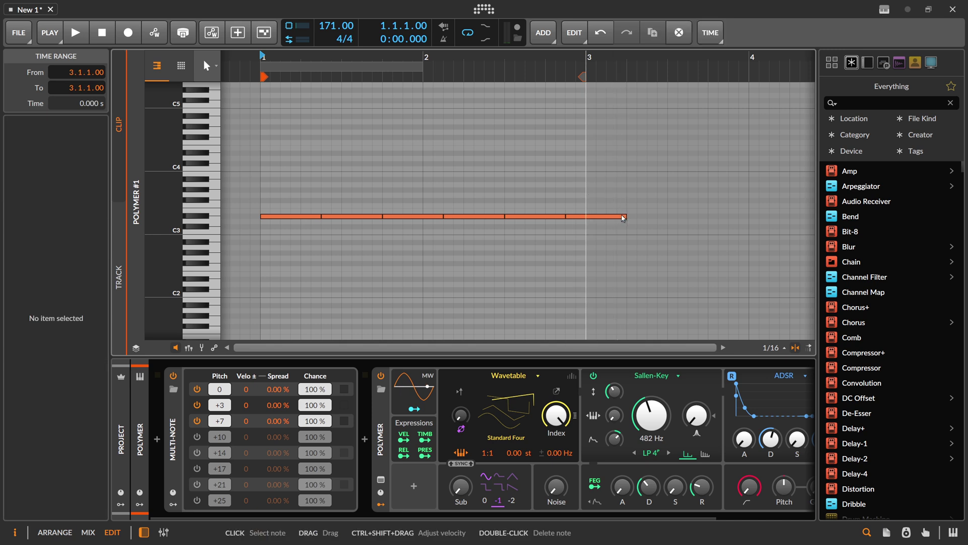
left_click_drag(624, 218, 586, 218)
left_click(576, 209)
Step: Play back the note pattern through Multi-note, checking it in both the arrangement and the note editor
key("space")
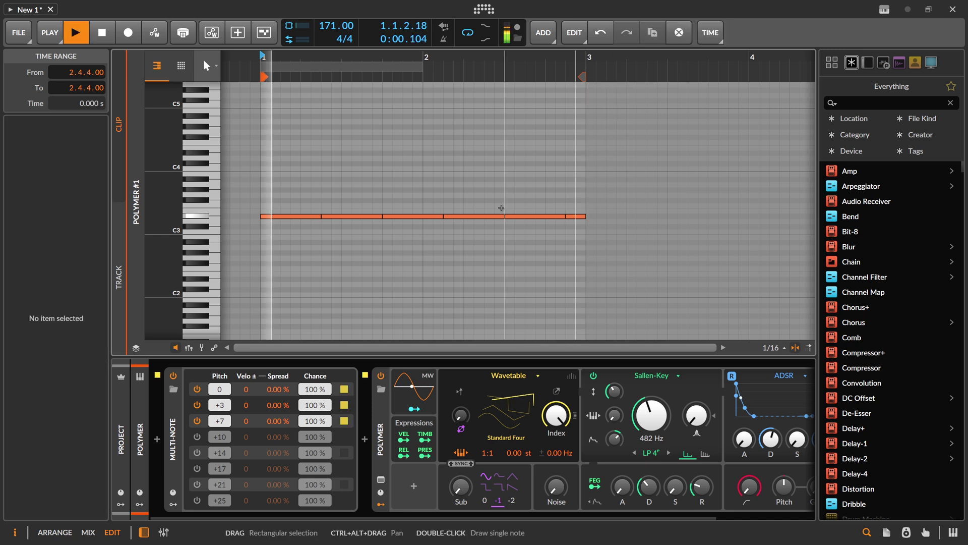
key("alt+1")
key("space")
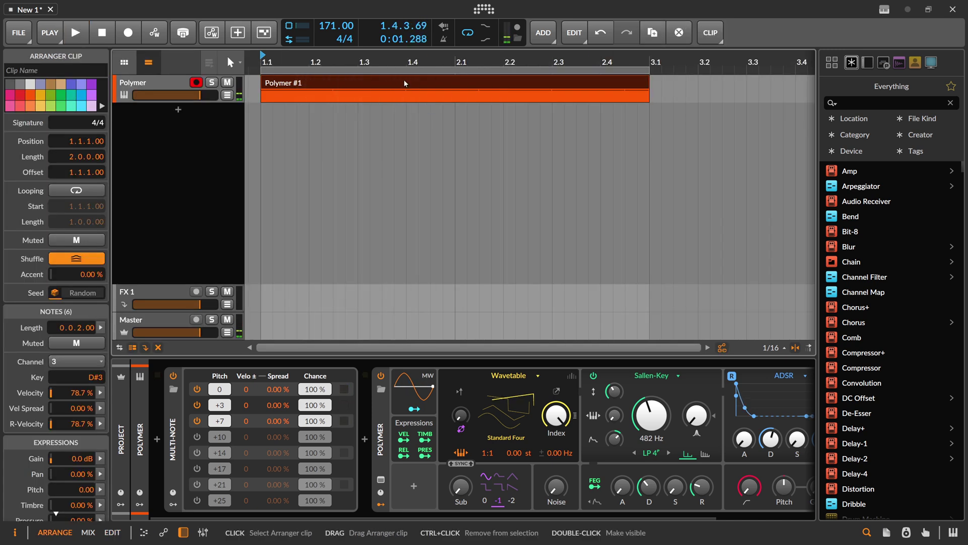
key("space")
key("alt+3")
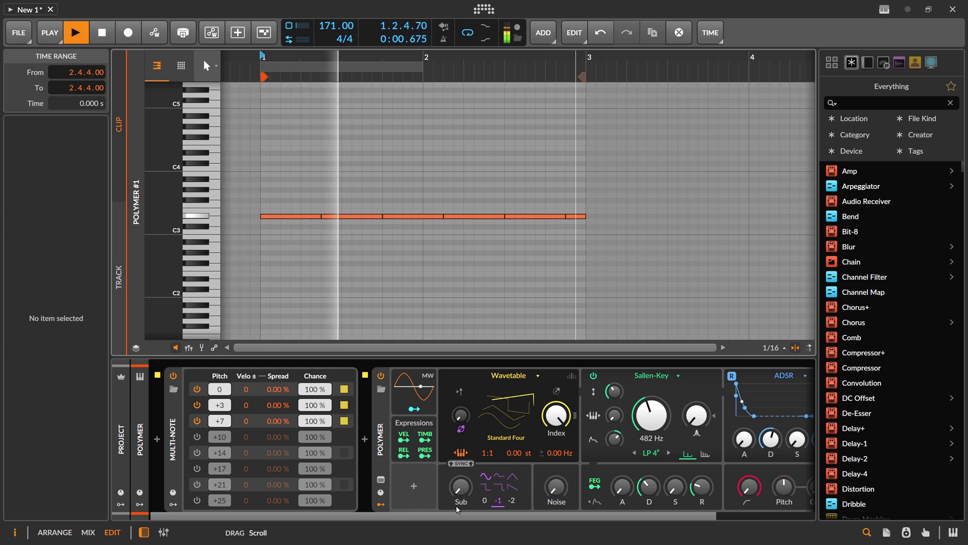
key("space")
Step: Group the Multi-note device into a Note FX Layer and rename its layer "min"
left_click(179, 425)
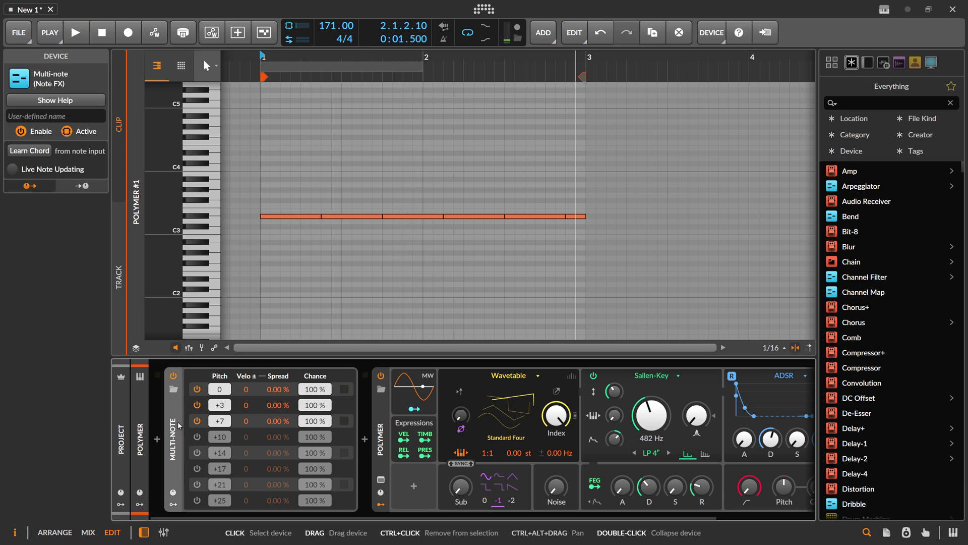
key("ctrl+g")
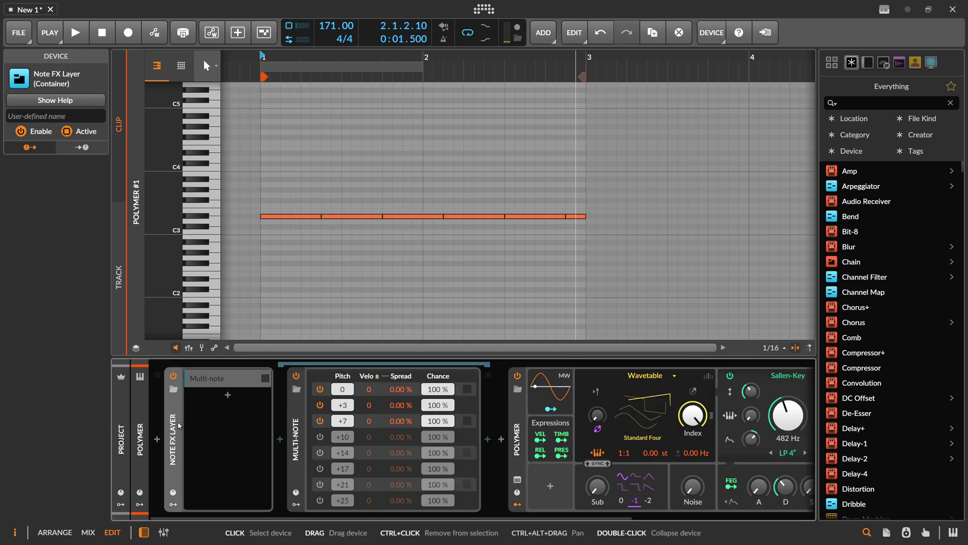
double_click(212, 385)
type("min")
key("Return")
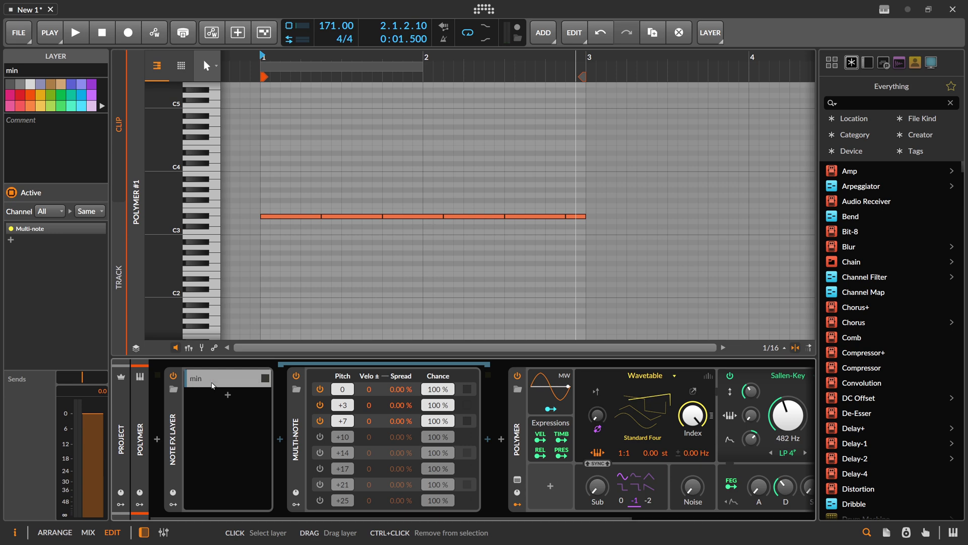
Step: Convert the Note FX Layer container to a Note FX Selector
left_click(176, 410)
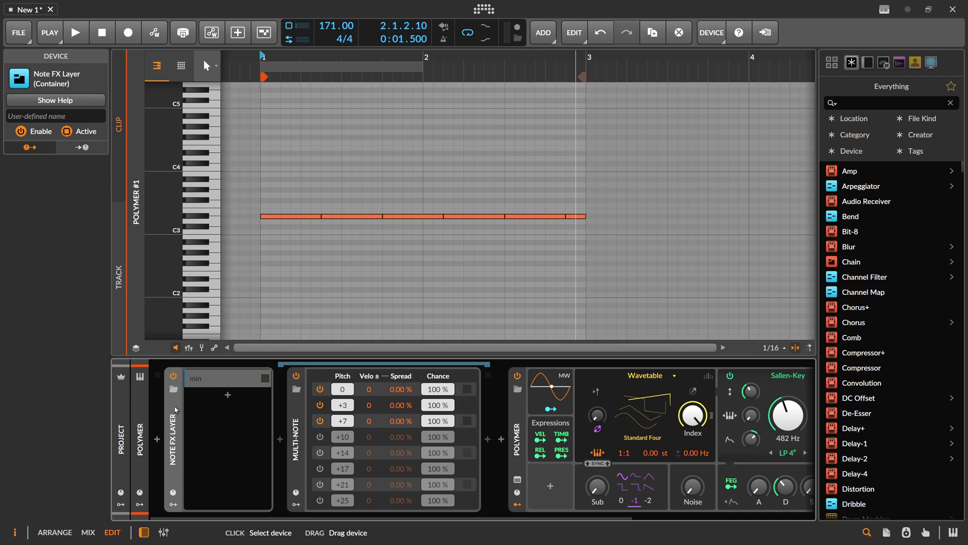
right_click(176, 409)
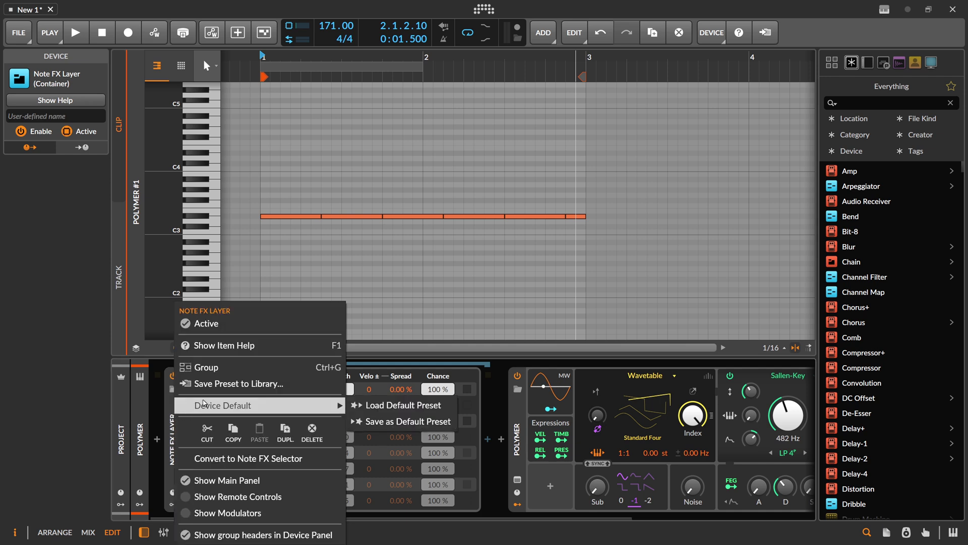
left_click(232, 458)
Step: Duplicate the min layer, rename the copy "maj" and set its second Multi-note pitch to +4
left_click(222, 397)
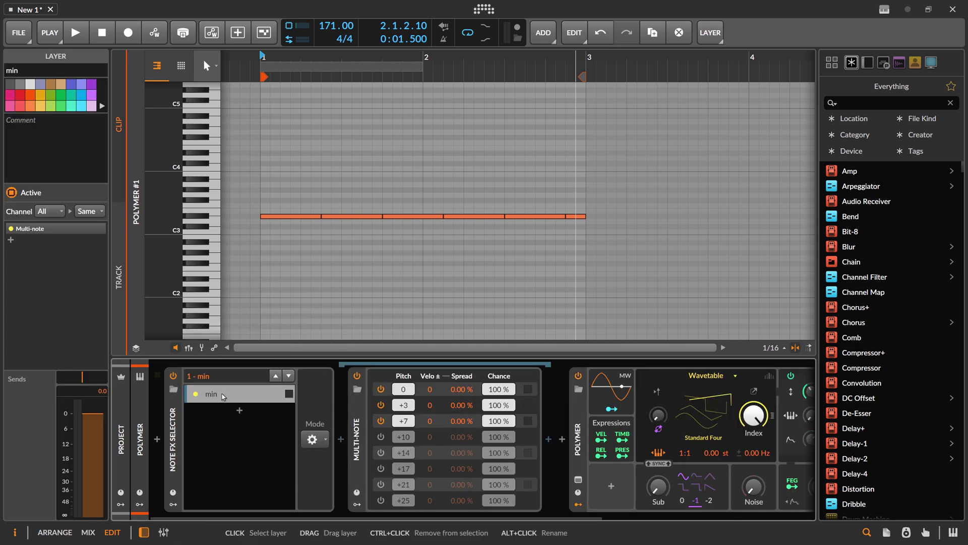
key("ctrl+d")
key("ctrl+r")
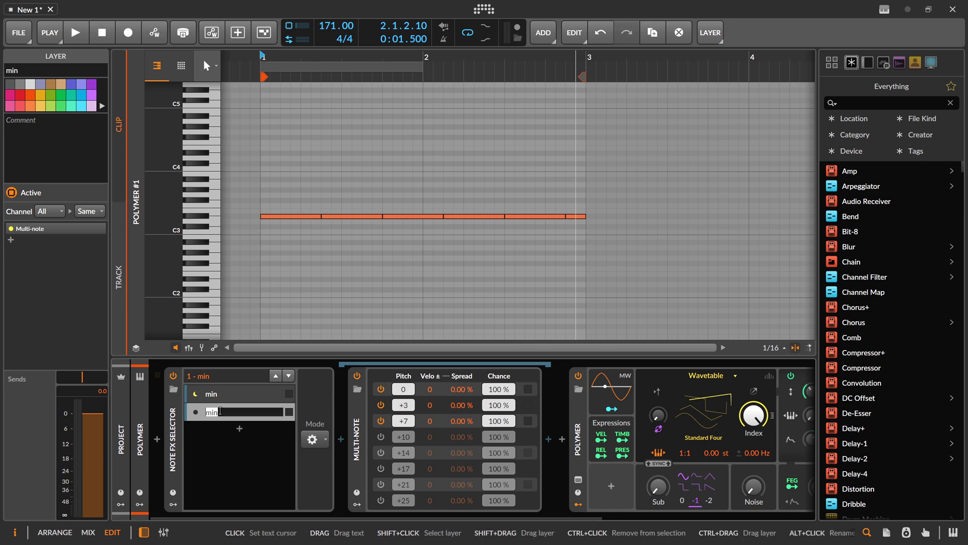
type("maj")
key("Return")
left_click_drag(405, 410, 406, 408)
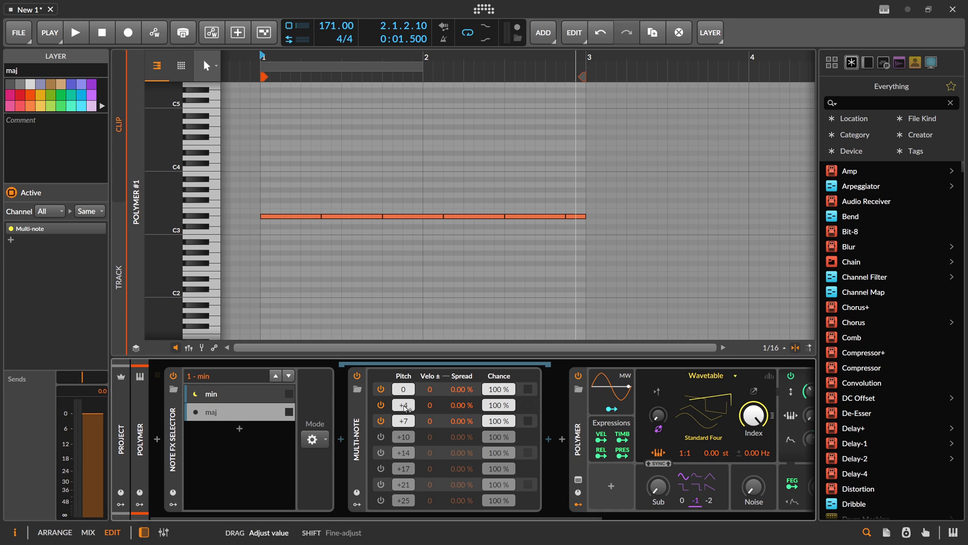
Step: Duplicate the maj layer, rename the copy "sus2" and set its second Multi-note pitch to +2
left_click(222, 412)
key("ctrl+d")
double_click(222, 430)
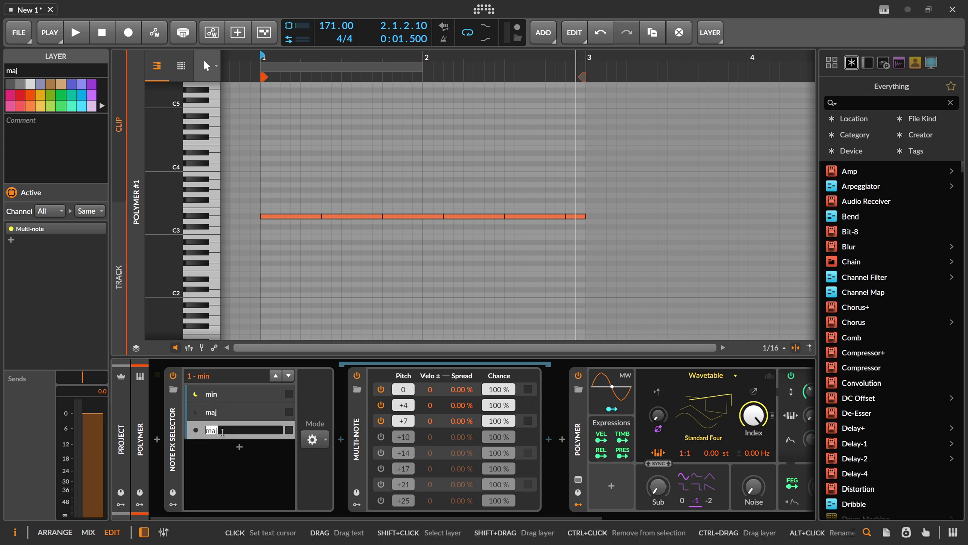
type("sus2")
key("Return")
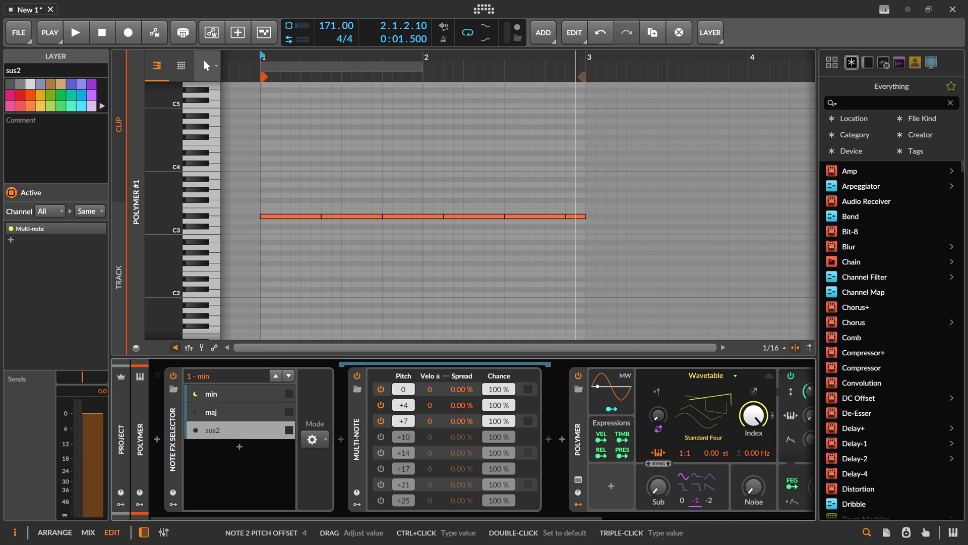
left_click_drag(404, 405, 403, 409)
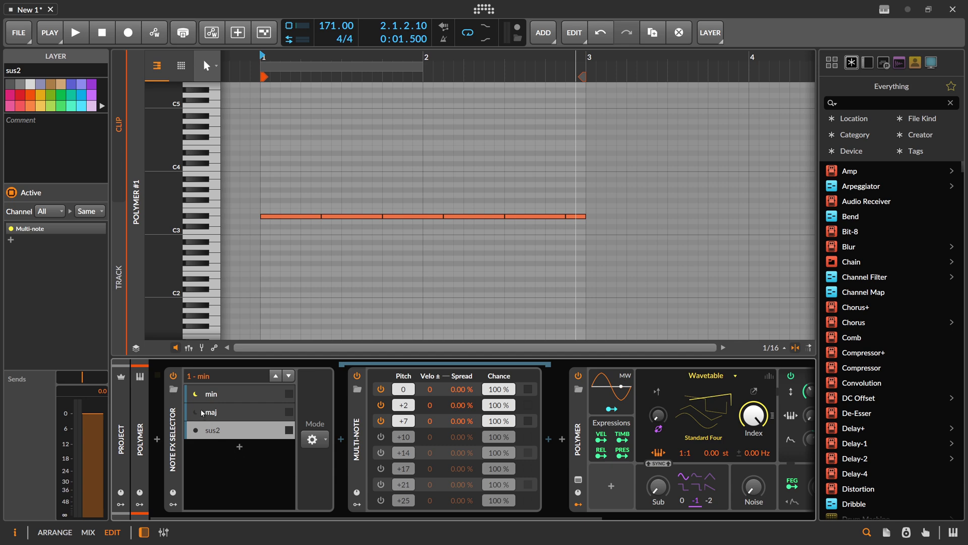
Step: Review the Multi-note pitches of the sus2, maj and min layers in the Note FX Selector
left_click(216, 430)
left_click(224, 412)
left_click(229, 397)
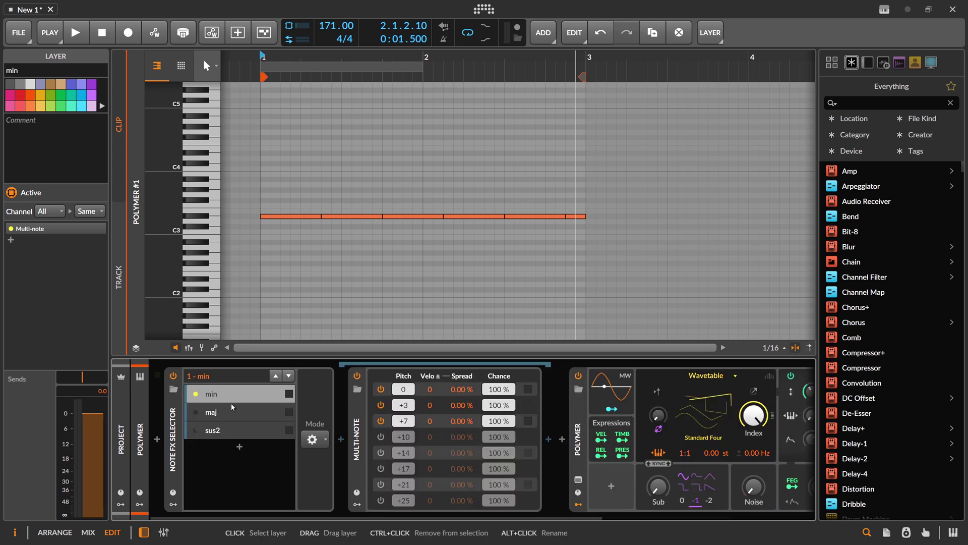
left_click(226, 416)
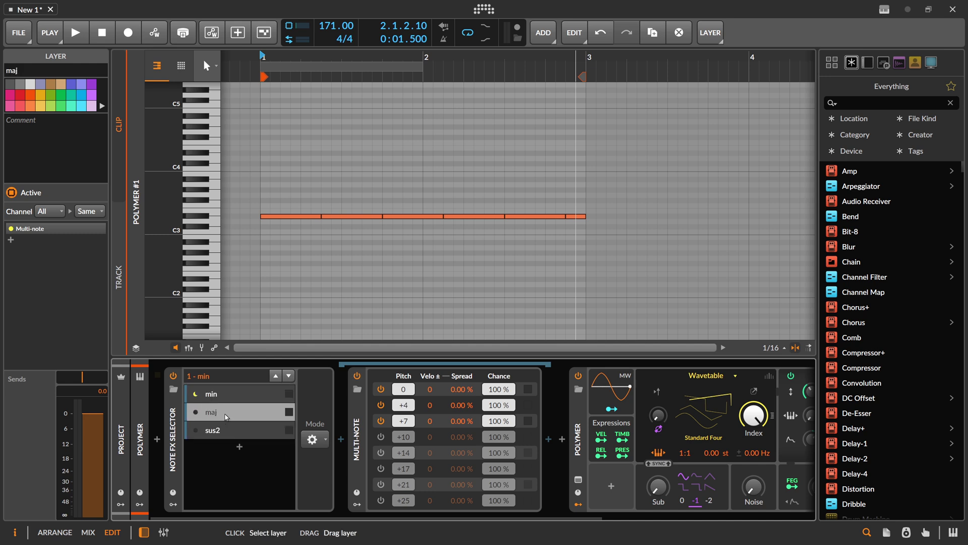
Step: Set the Note FX Selector to Keyswitches mode and MIDI-learn C1 as its base key
left_click(220, 397)
left_click(177, 424)
scroll(247, 259, "down", 2)
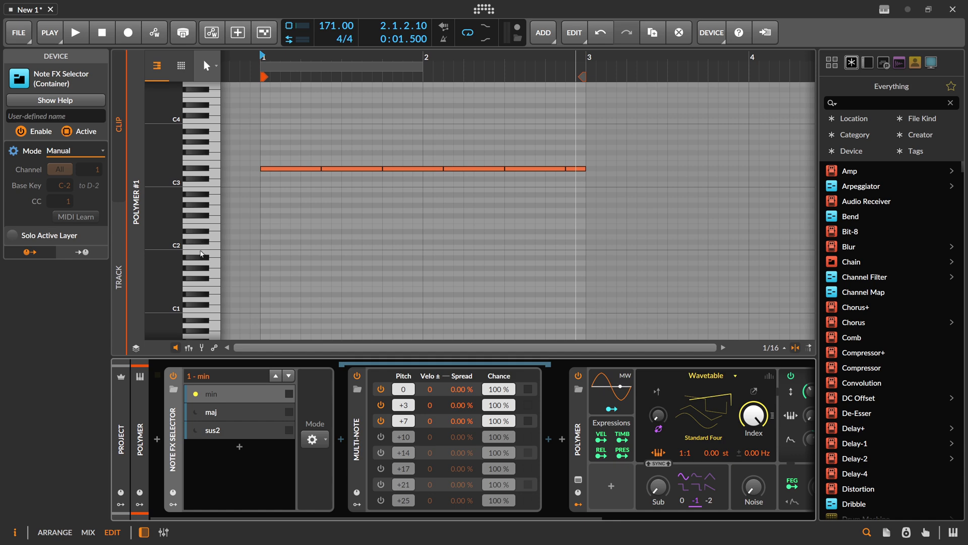
left_click(74, 150)
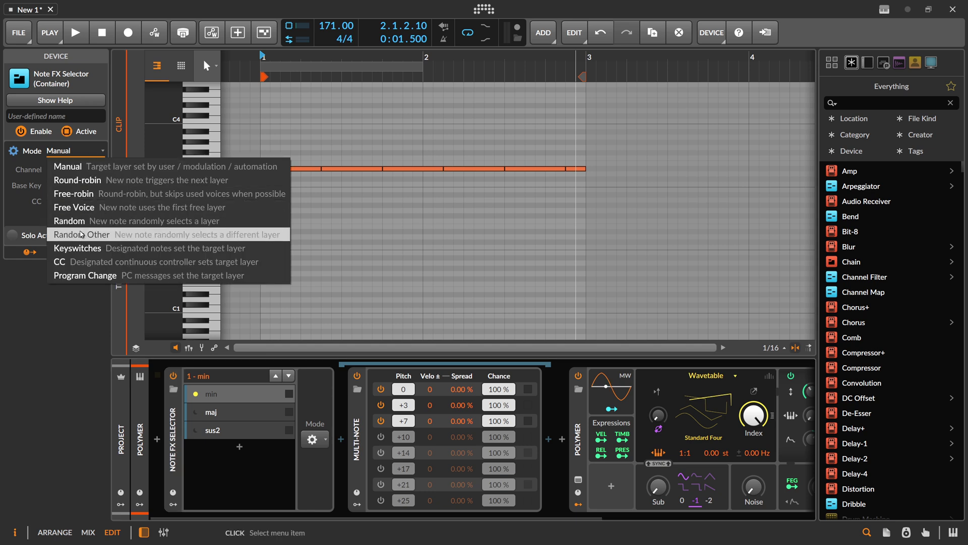
left_click(85, 246)
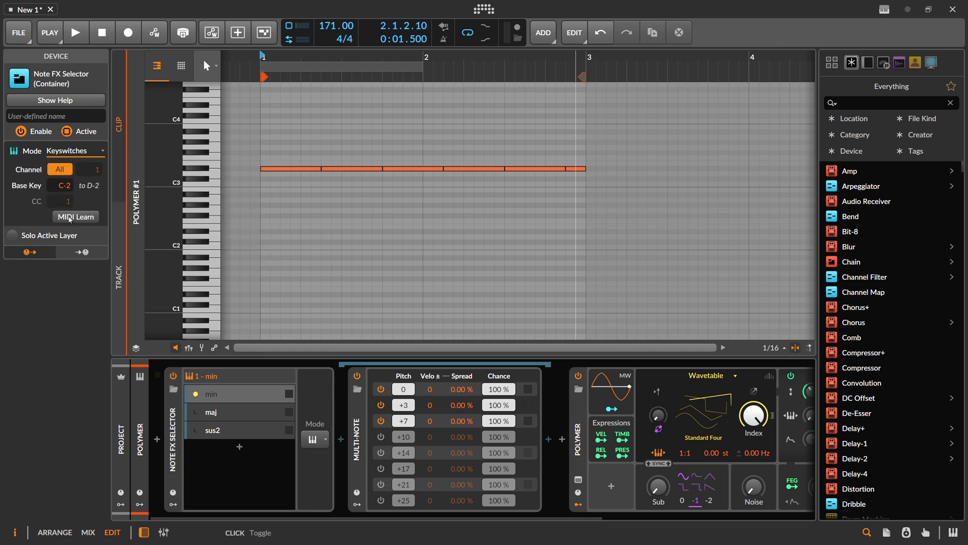
left_click(76, 217)
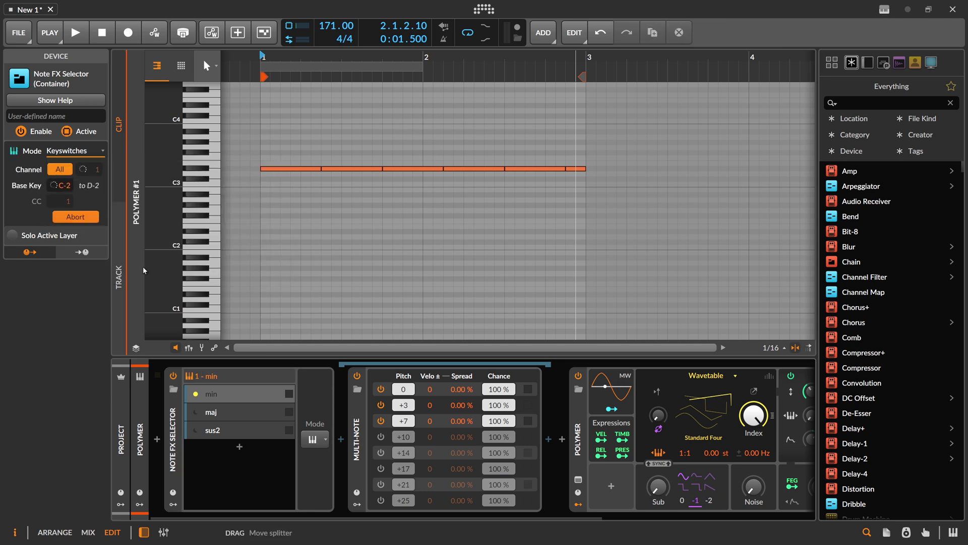
left_click(210, 309)
left_click(172, 415)
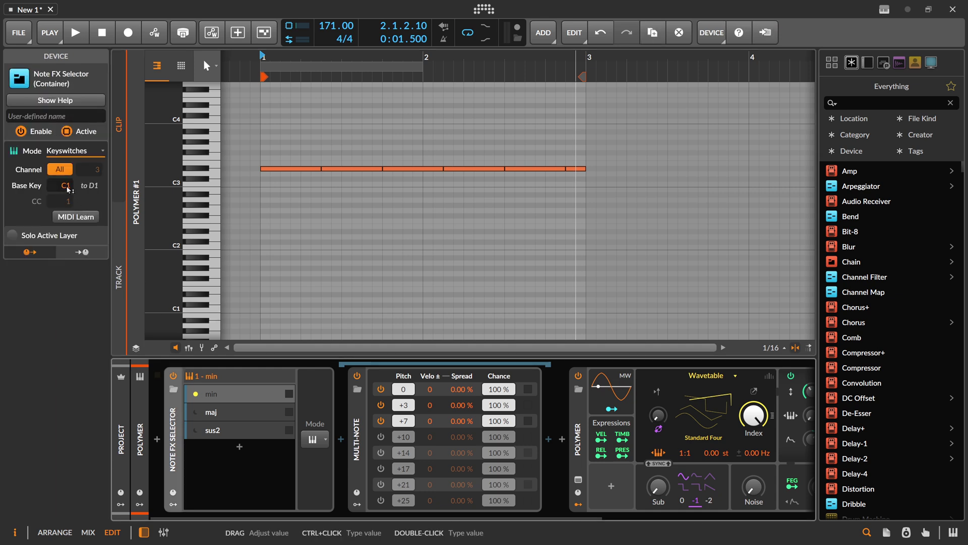
Step: Audition the C1, C#1 and D1 keyswitches on the piano roll keyboard
left_click(210, 310)
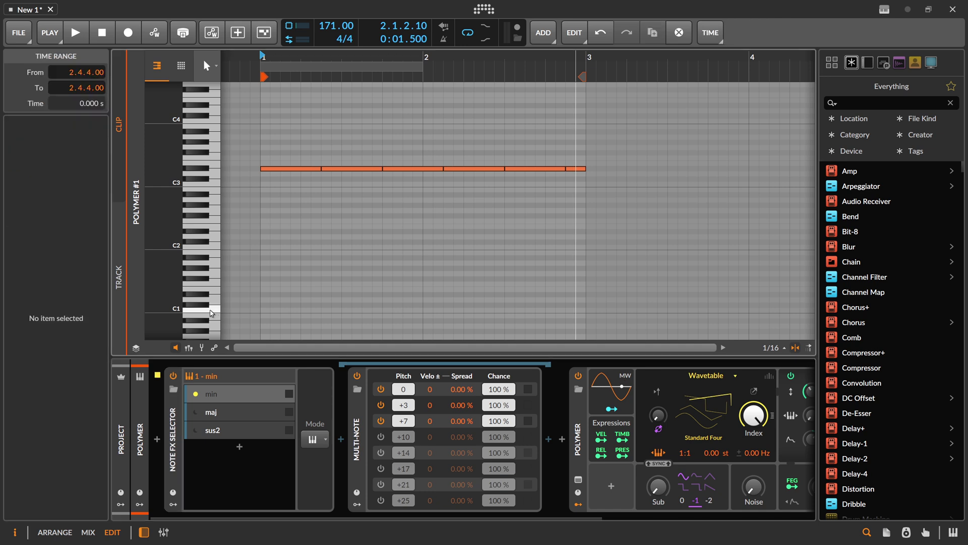
left_click(204, 307)
left_click(206, 303)
Step: Draw back-to-back keyswitch notes on C1, C#1 and D1 from bar 1, each 0.3.0.00 long, trimming the last to end at bar 3
left_click_drag(262, 310, 382, 314)
key("ctrl+d")
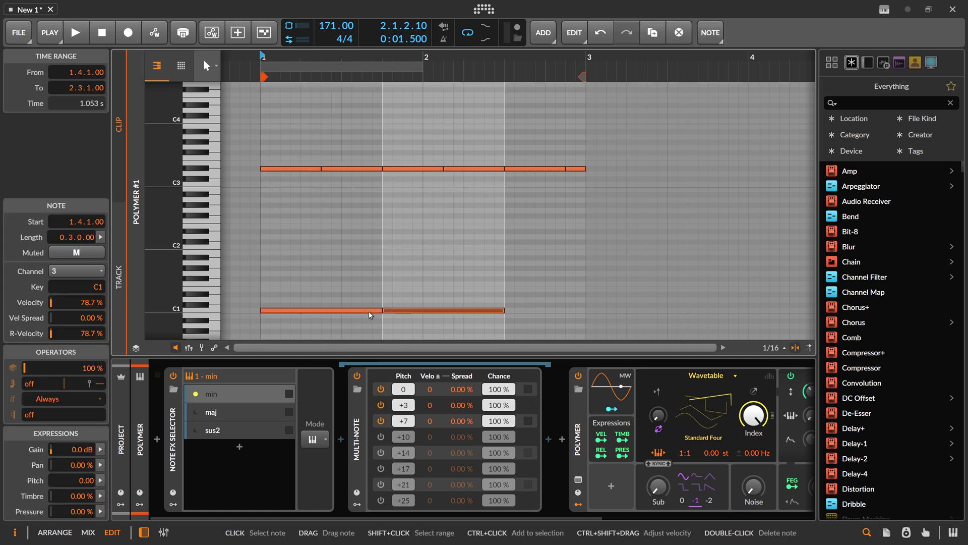
key("Up")
key("ctrl+d")
key("Up")
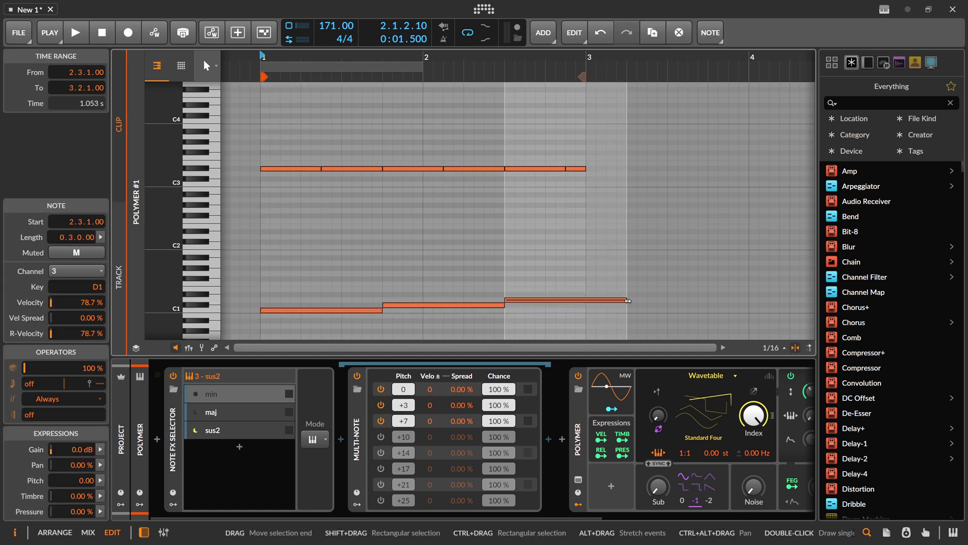
left_click_drag(621, 301, 586, 301)
Step: Play the clip to hear the keyswitch notes change chord layers, stop it, and show the Note FX Selector's settings
key("space")
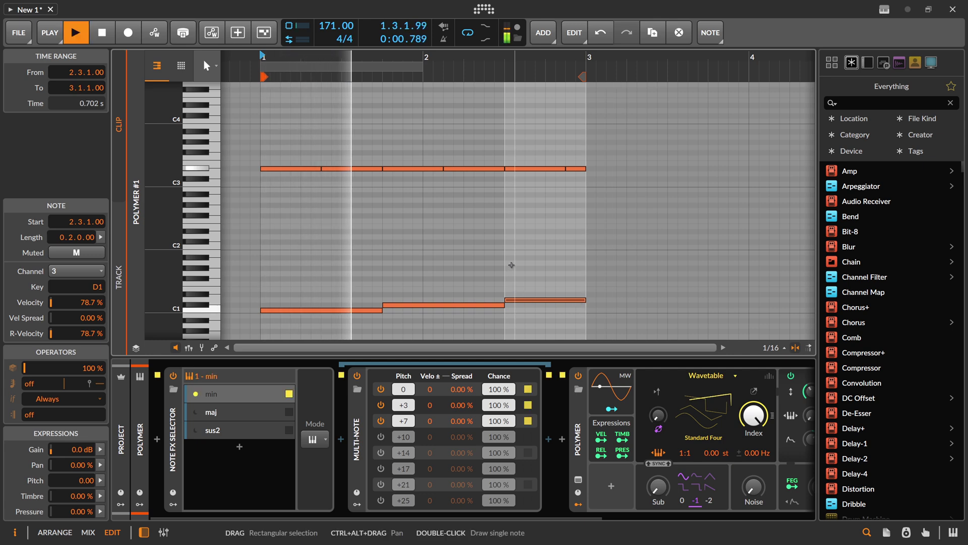
left_click(235, 413)
key("space")
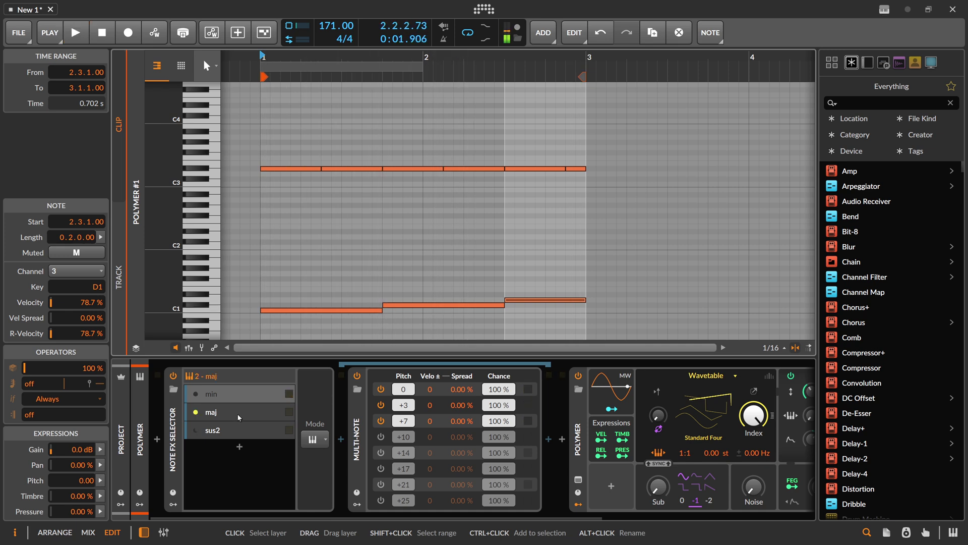
left_click(220, 396)
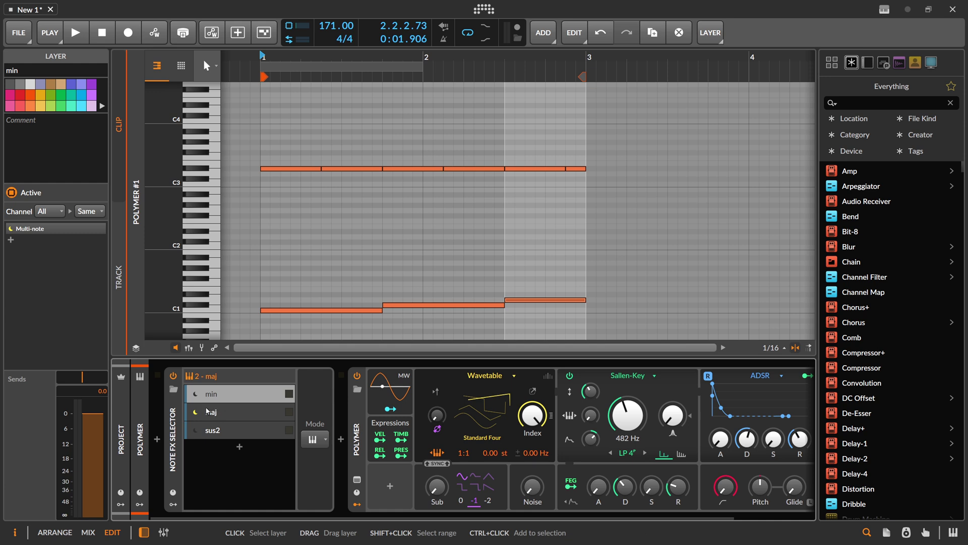
left_click(175, 425)
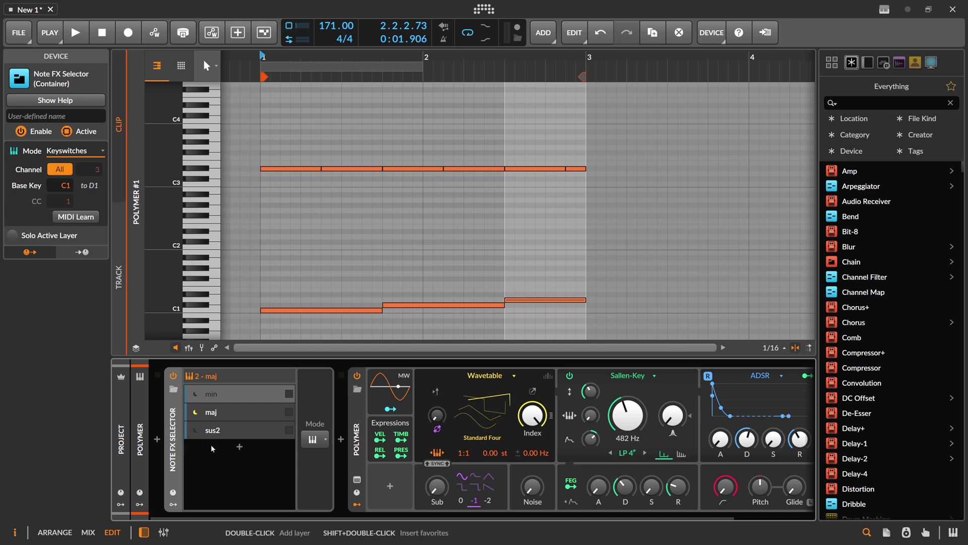
Step: Insert a Note Transpose device between the Note FX Selector and Polymer and group it into a Note FX Layer
left_click(340, 441)
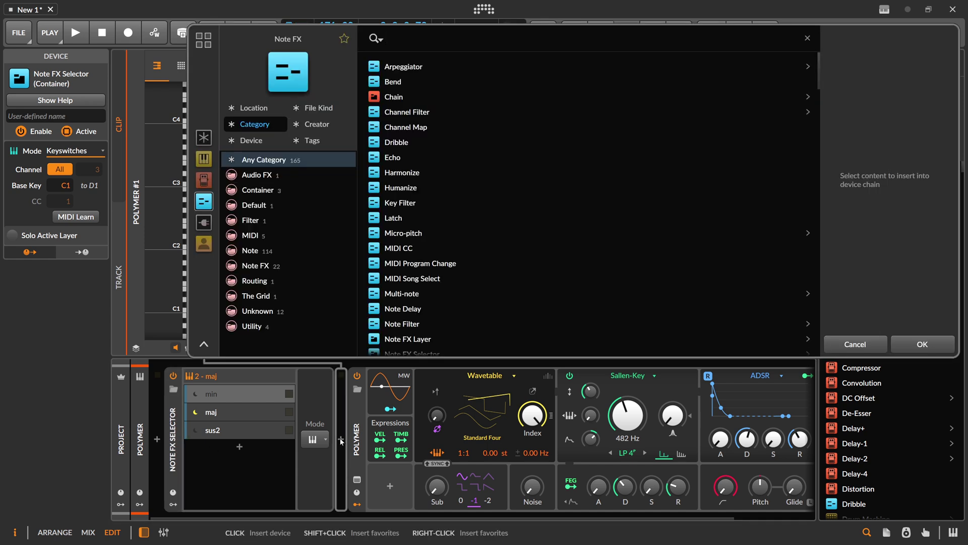
type("tran")
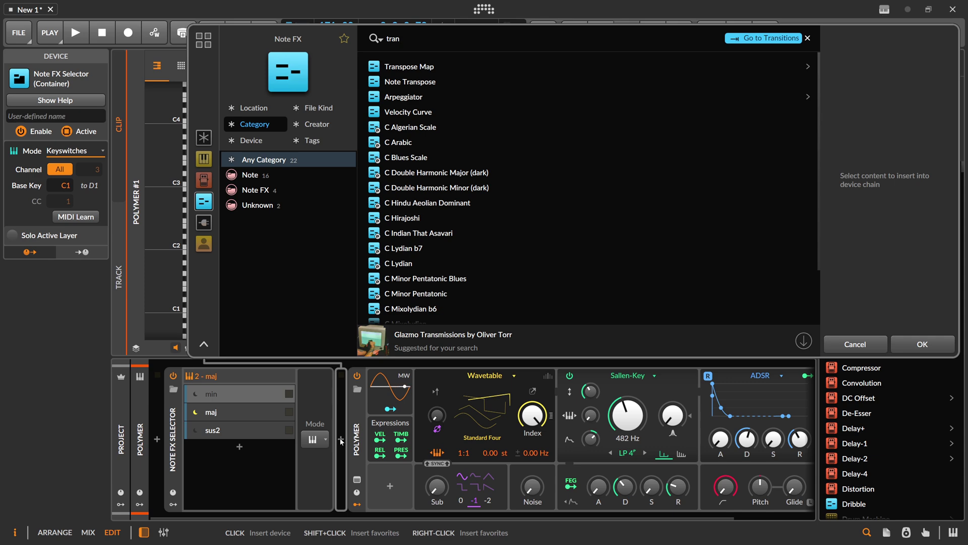
key("Down")
key("Down")
key("Return")
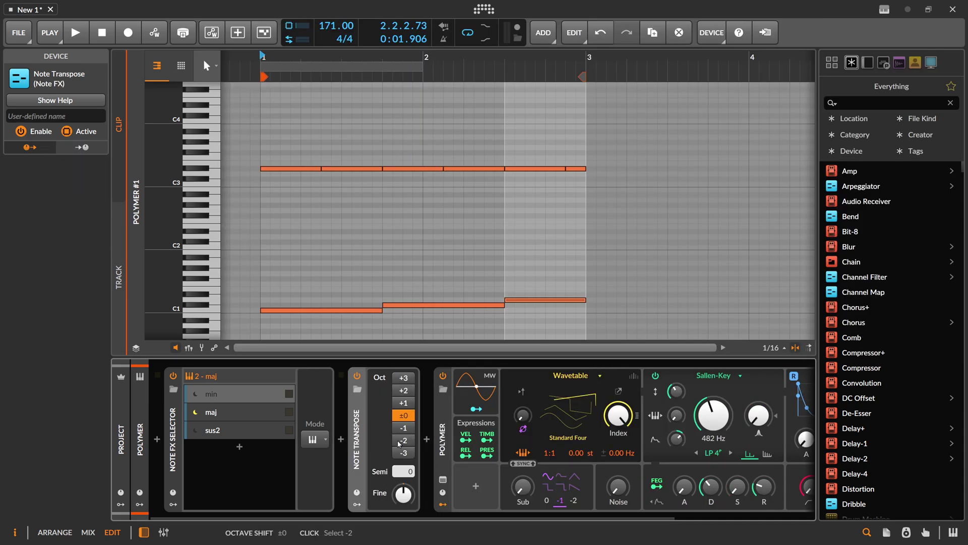
key("ctrl+g")
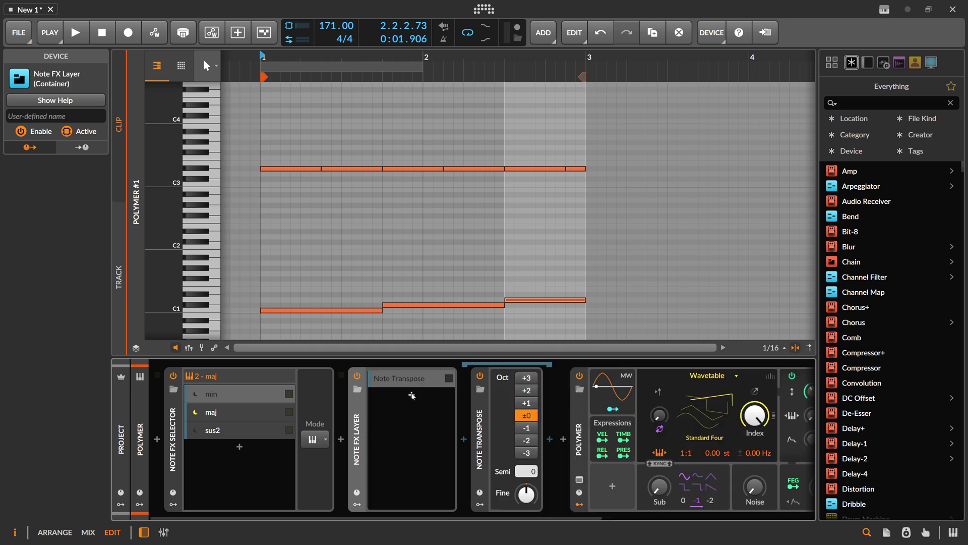
Step: Rename the Note Transpose layer as "0"
left_click(403, 384)
double_click(403, 385)
type("0#")
key("Return")
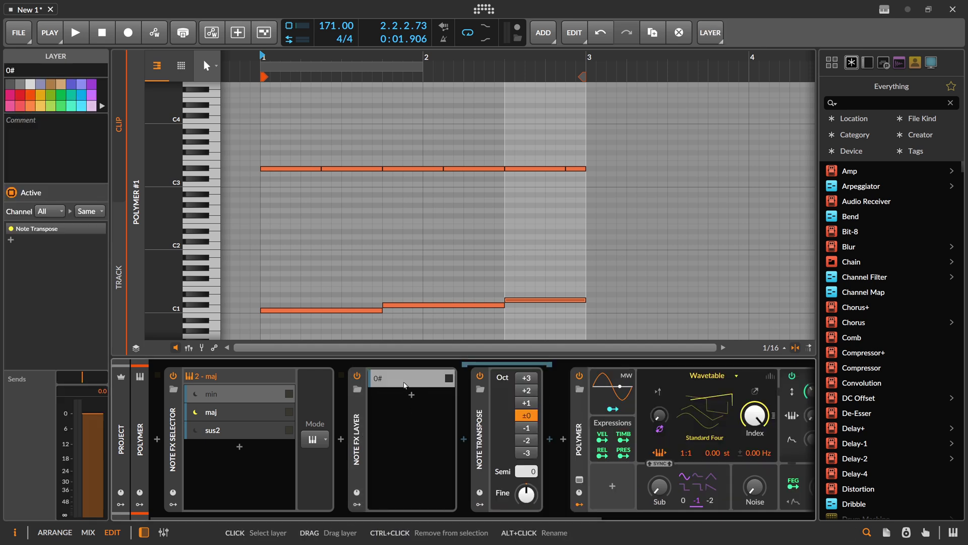
double_click(404, 383)
key("BackSpace")
key("Return")
Step: Convert the Note FX Layer holding the 0 layer to a Note FX Selector
left_click(357, 433)
right_click(357, 434)
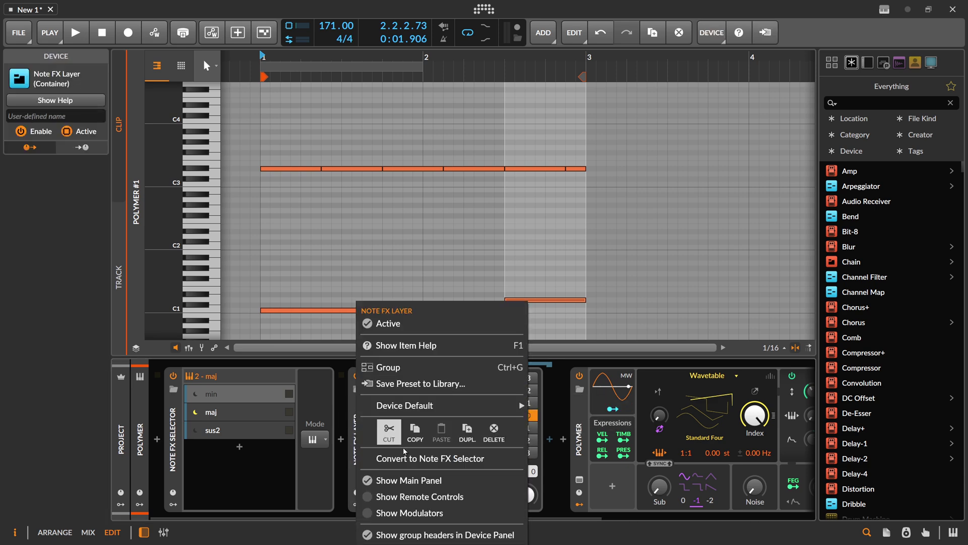
left_click(409, 459)
Step: Duplicate the 0 layer, rename the copy "7" and set its Note Transpose to +7 semitones
left_click(405, 394)
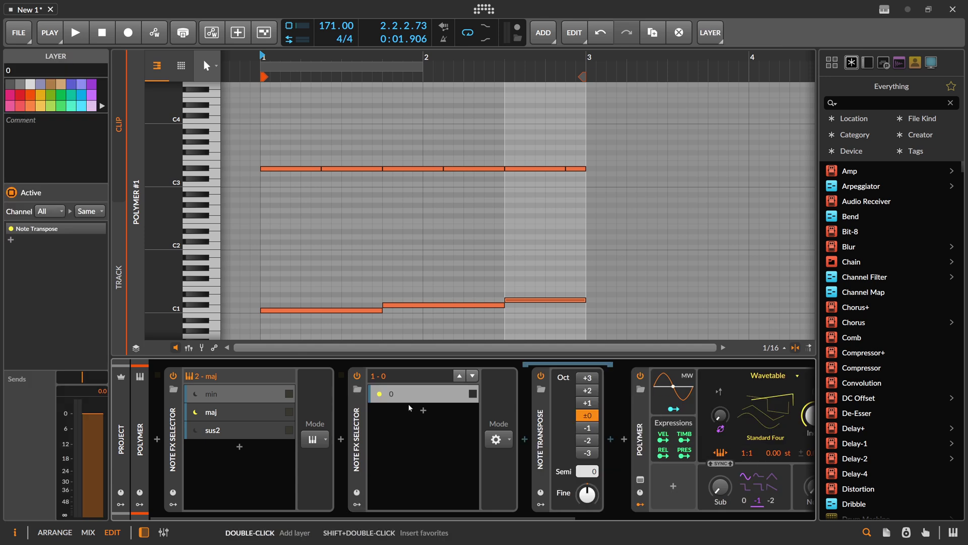
left_click(406, 412)
double_click(447, 413)
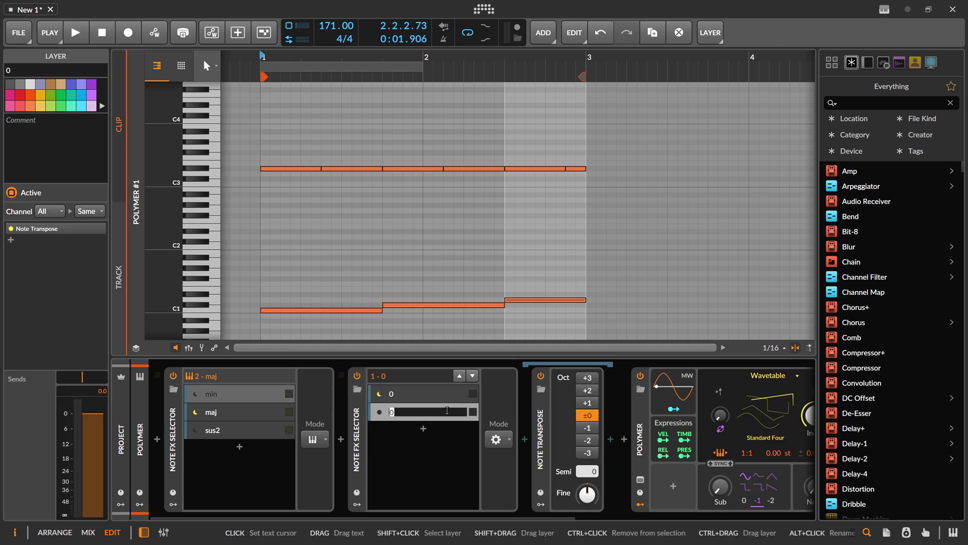
type("7")
key("Return")
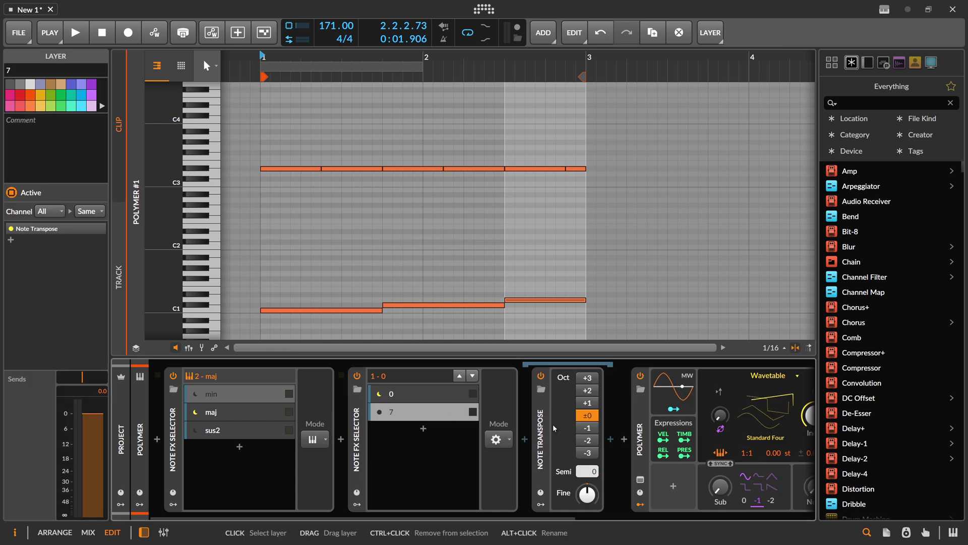
left_click_drag(587, 471, 587, 461)
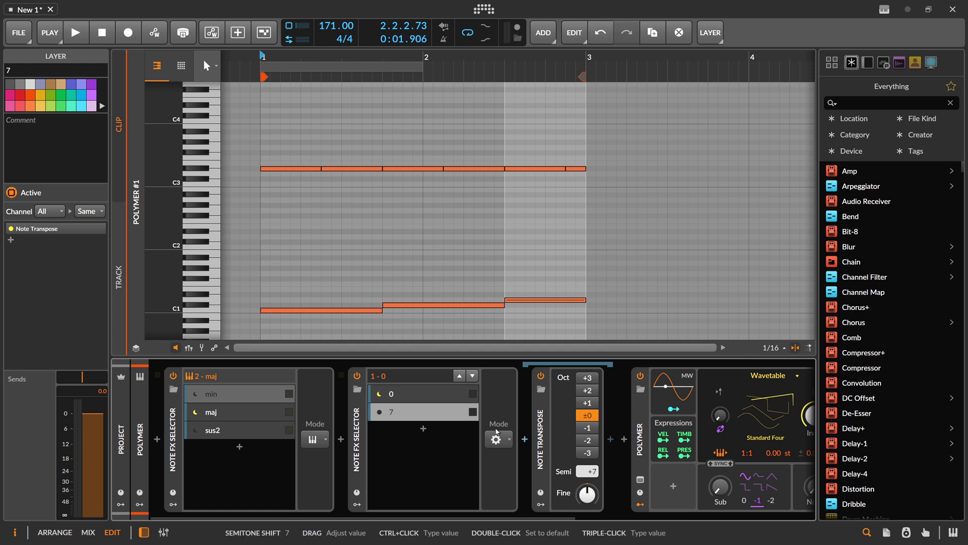
Step: Duplicate the 7 layer, rename the copy "14" and set its Note Transpose to +14 semitones and -1 octave
left_click(424, 429)
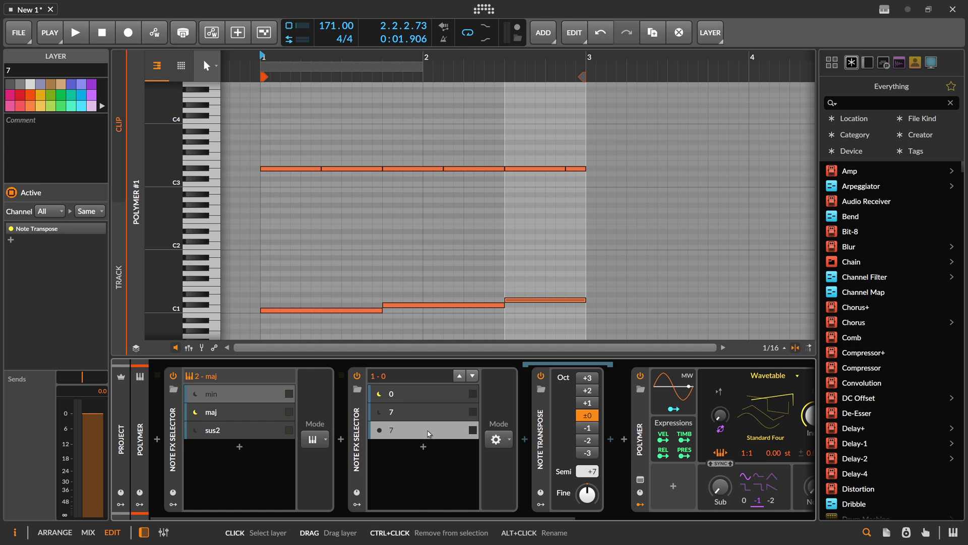
double_click(428, 432)
type("14")
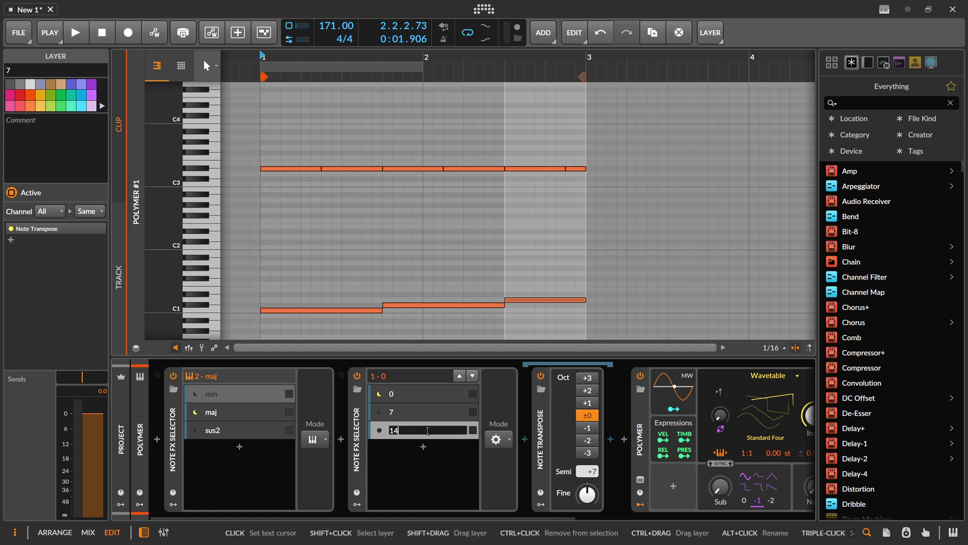
key("Return")
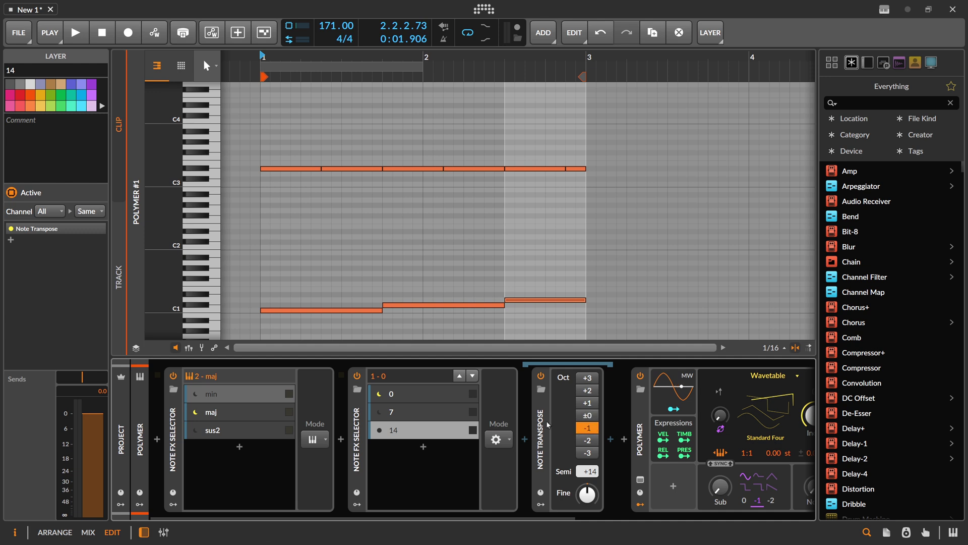
Step: Review the Note Transpose settings of the 0, 7 and 14 layers in the second Note FX Selector
left_click(454, 411)
left_click(415, 429)
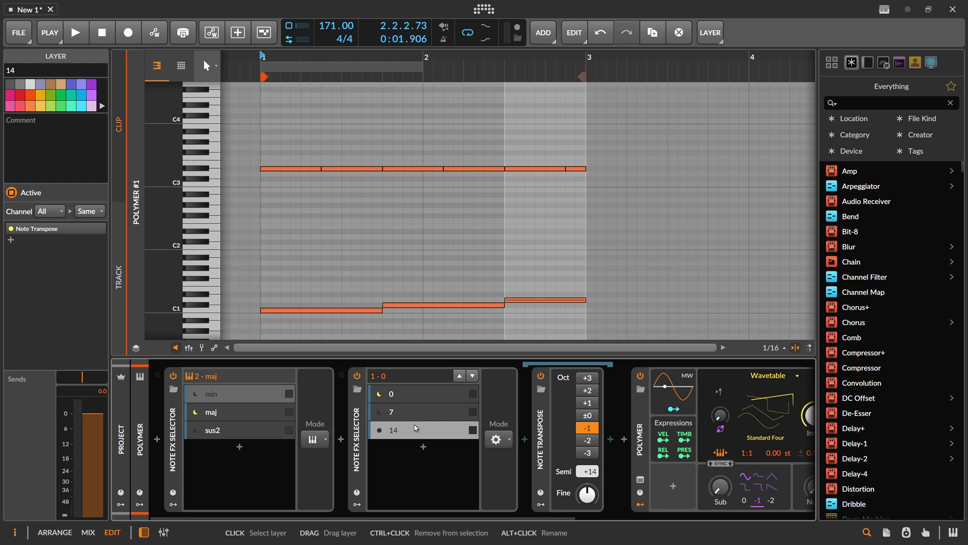
left_click(403, 396)
left_click(398, 412)
left_click(396, 429)
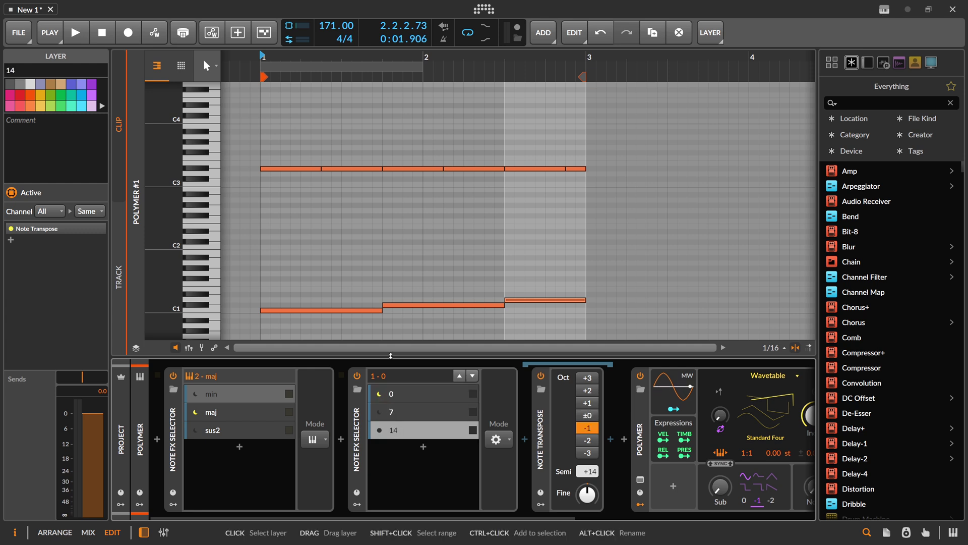
Step: Set the second Note FX Selector to Keyswitches mode and MIDI-learn C0 as its base key
scroll(282, 171, "down", 3)
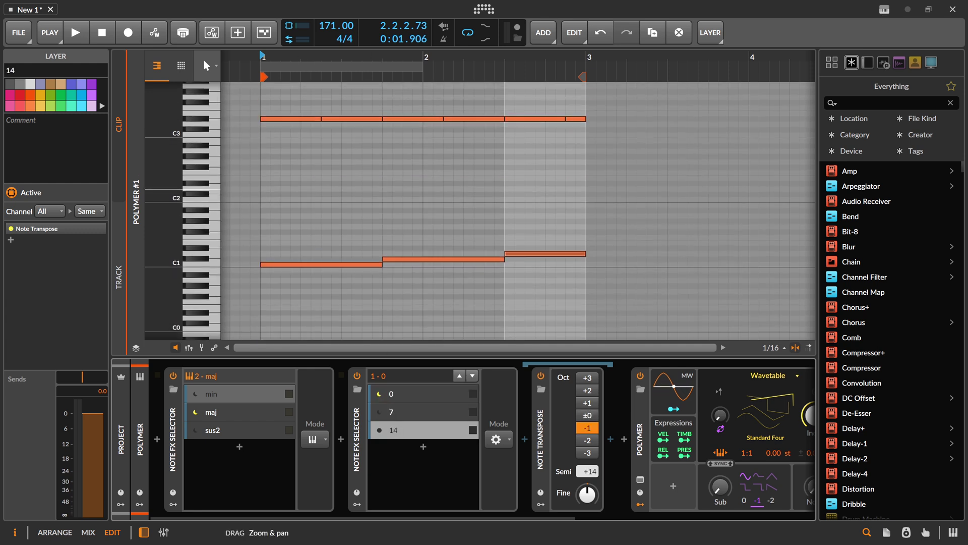
scroll(277, 222, "down", 3)
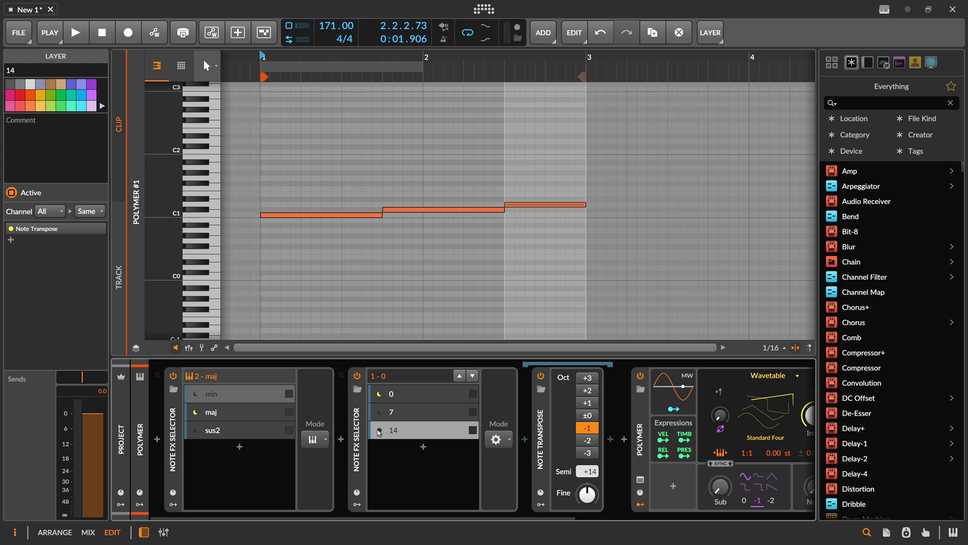
left_click(357, 429)
left_click(70, 152)
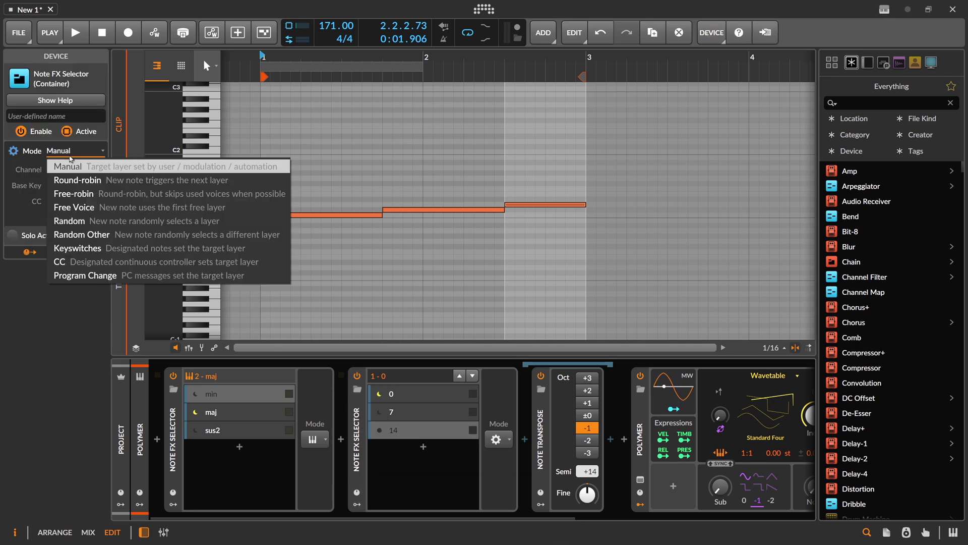
left_click(87, 247)
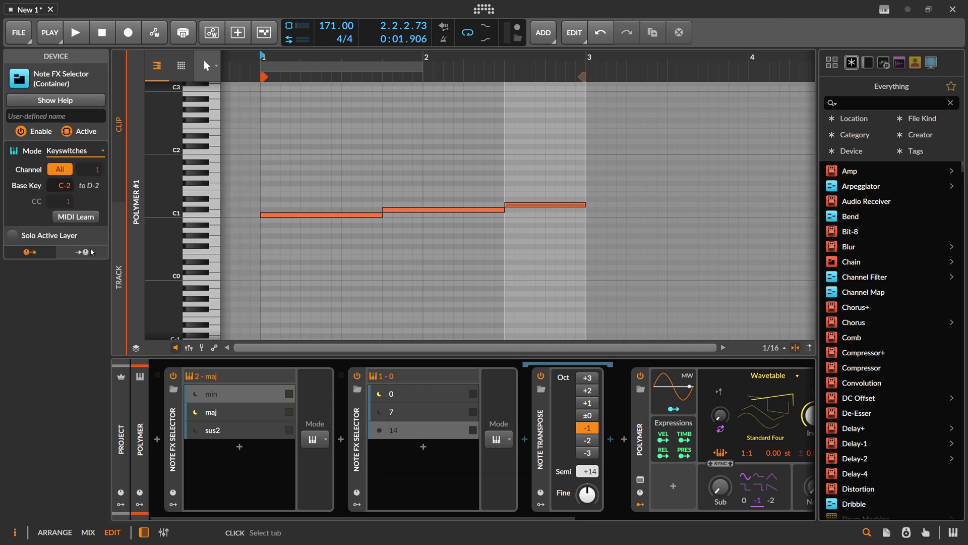
left_click(351, 373)
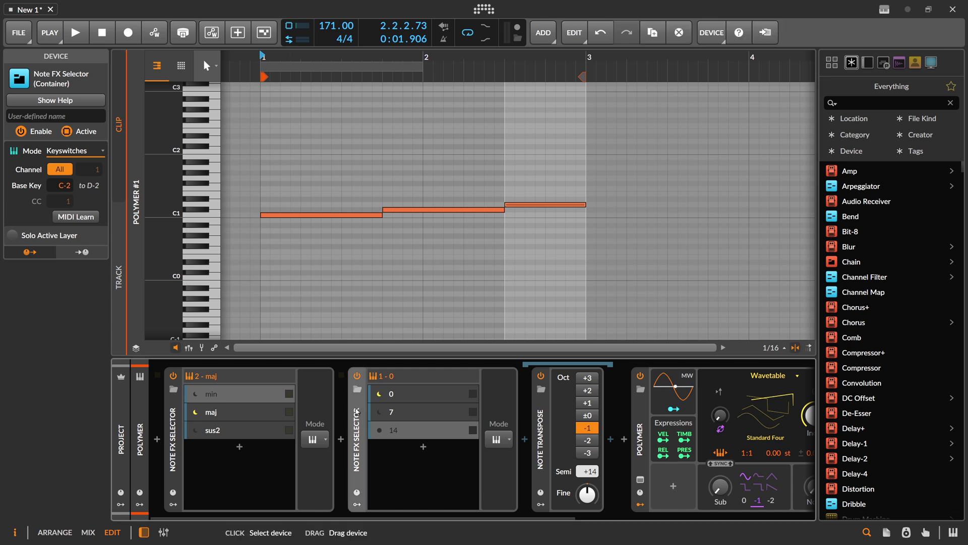
left_click(83, 217)
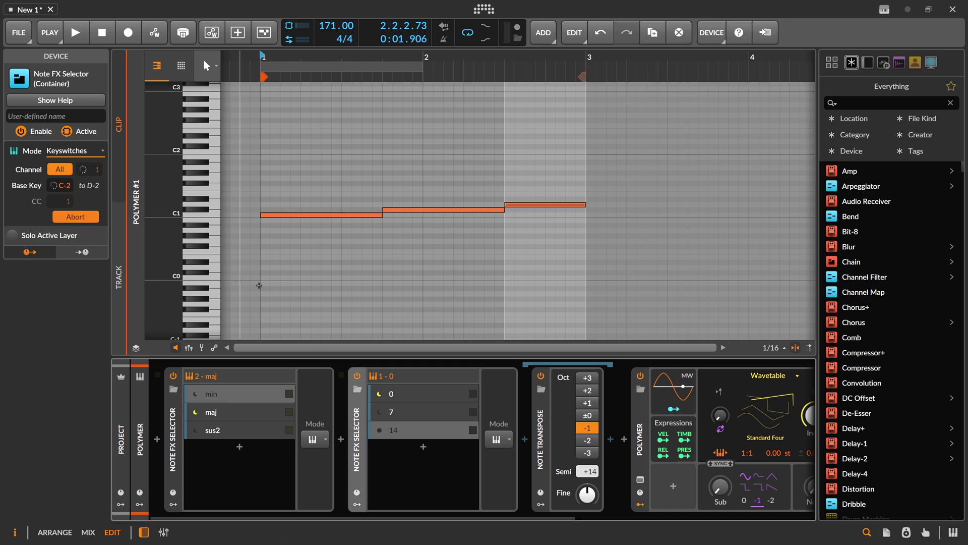
left_click(205, 282)
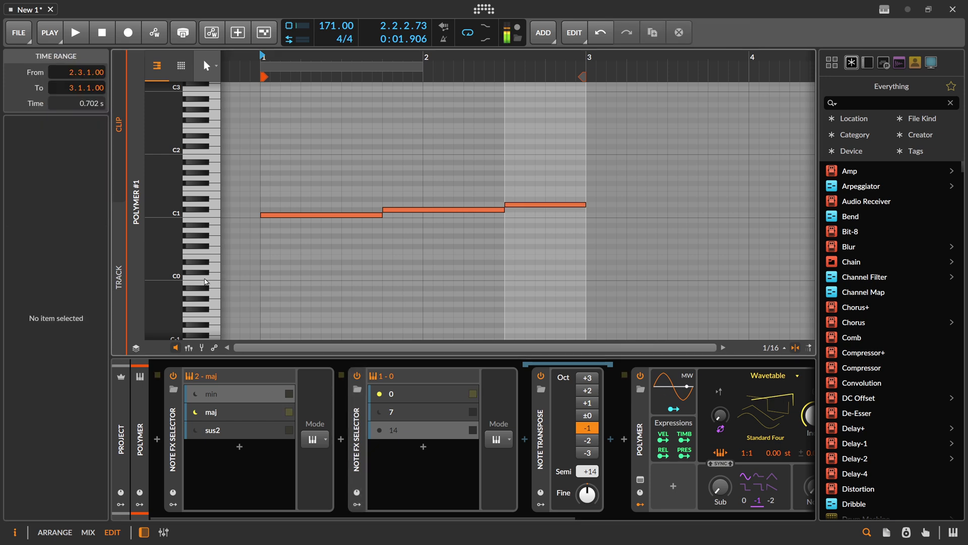
Step: Audition the C#0 and D0 keyswitches of the transpose selector and show the first Note FX Selector's settings
left_click(201, 276)
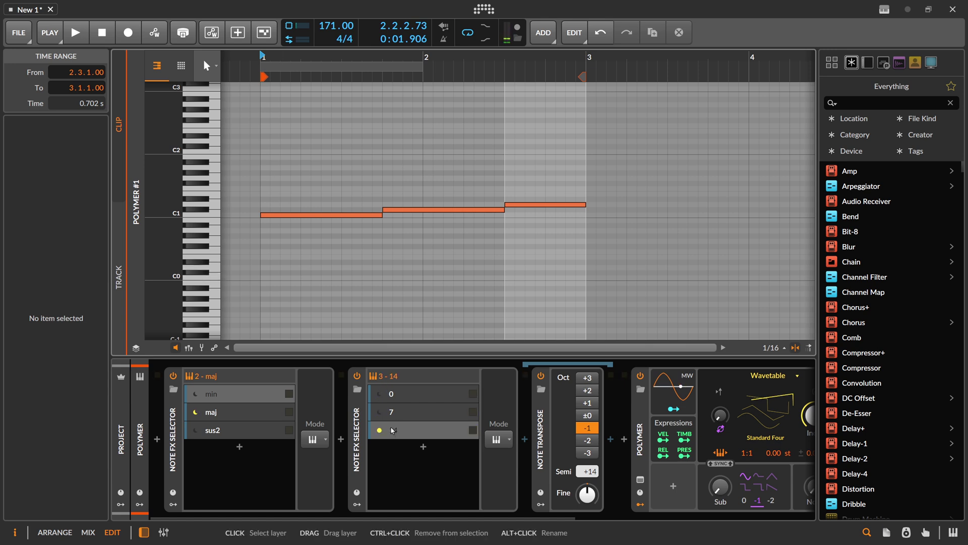
left_click(203, 270)
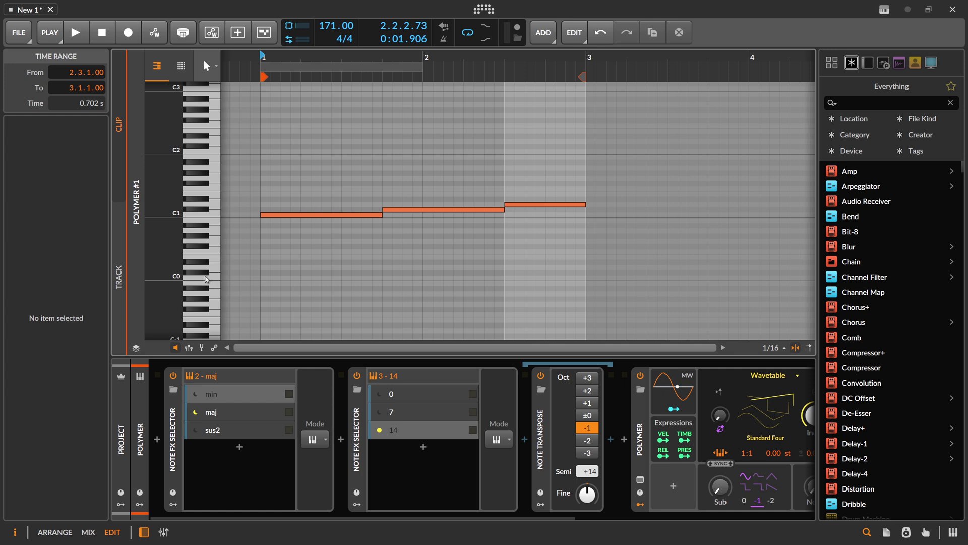
left_click(174, 419)
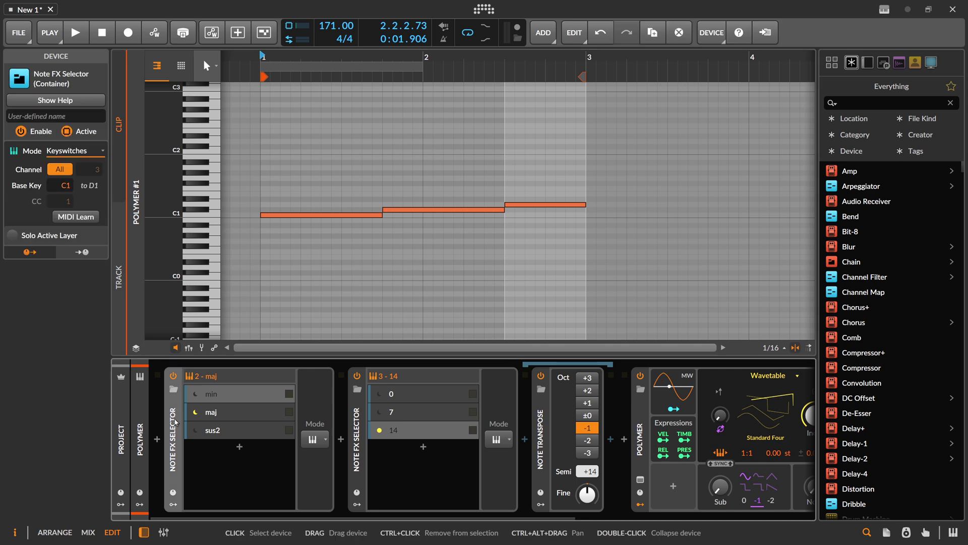
Step: Audition the C1, C#1 and D1 keyswitches of the chord selector on the piano keyboard
left_click(207, 216)
left_click(205, 210)
left_click(204, 206)
left_click(205, 210)
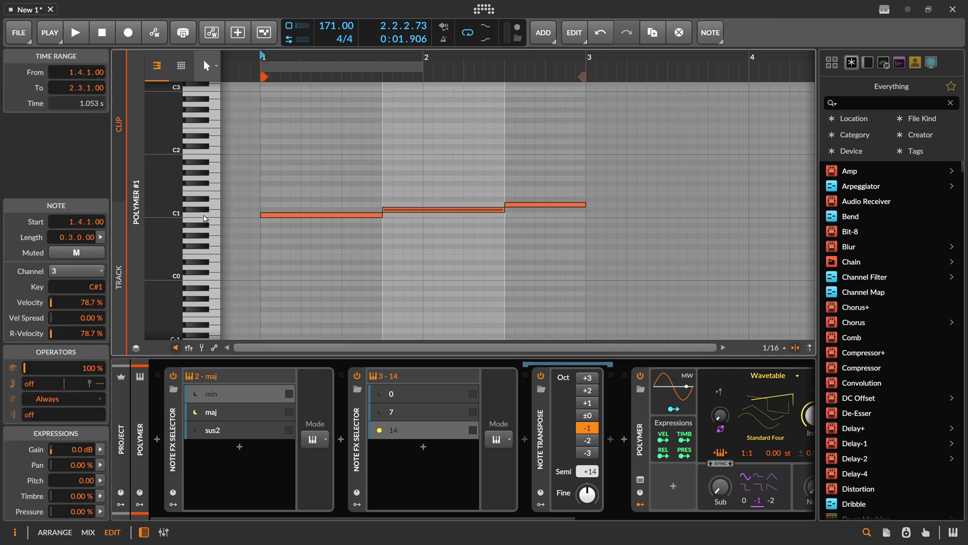
left_click(204, 215)
left_click(204, 206)
left_click(205, 211)
left_click(206, 217)
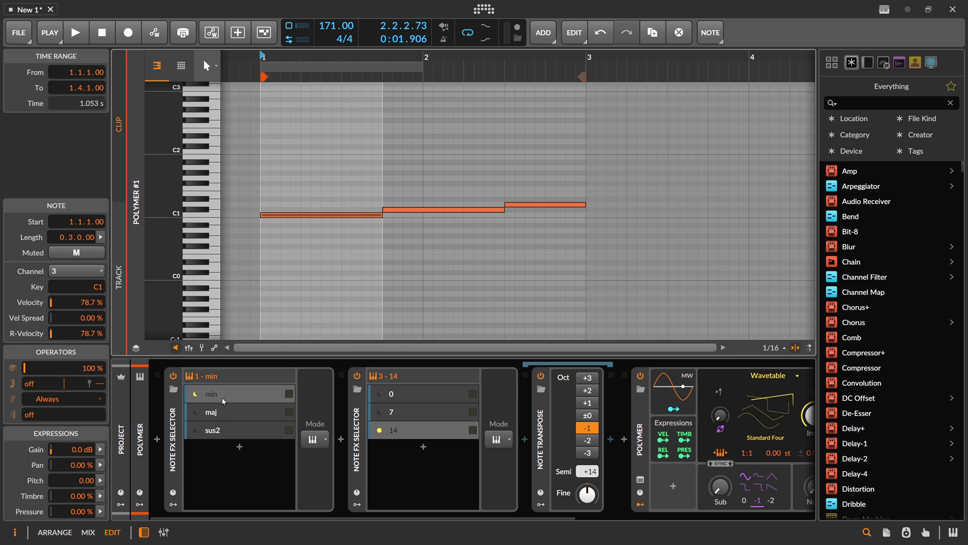
Step: Review the first Note FX Selector's keyswitch settings, its C1 to D1 notes in the clip and the min layer's Multi-note
left_click(173, 414)
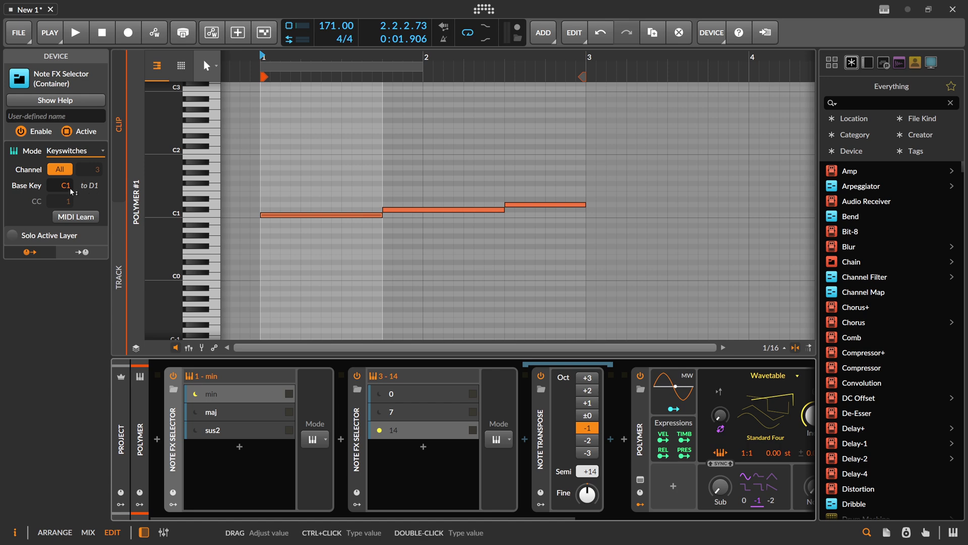
left_click_drag(262, 153, 590, 250)
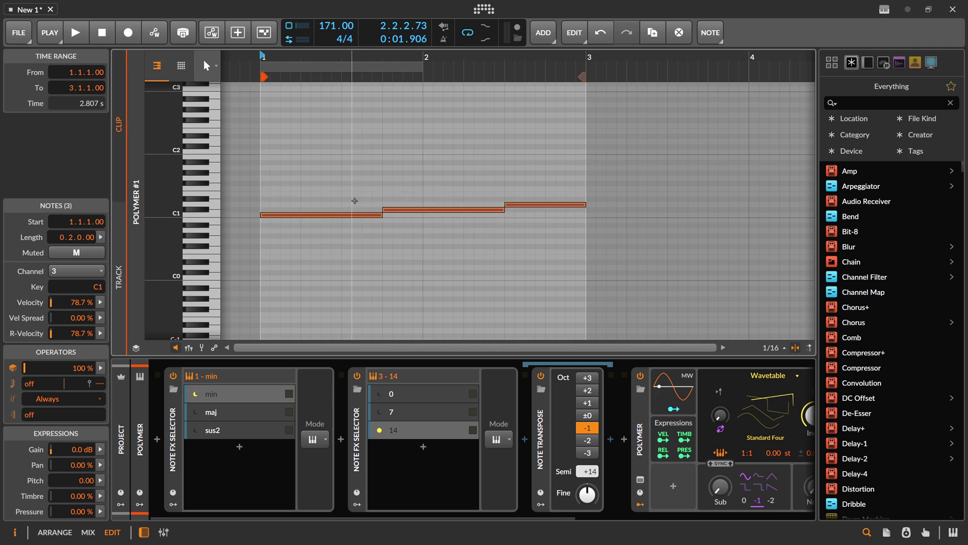
scroll(371, 177, "up", 3)
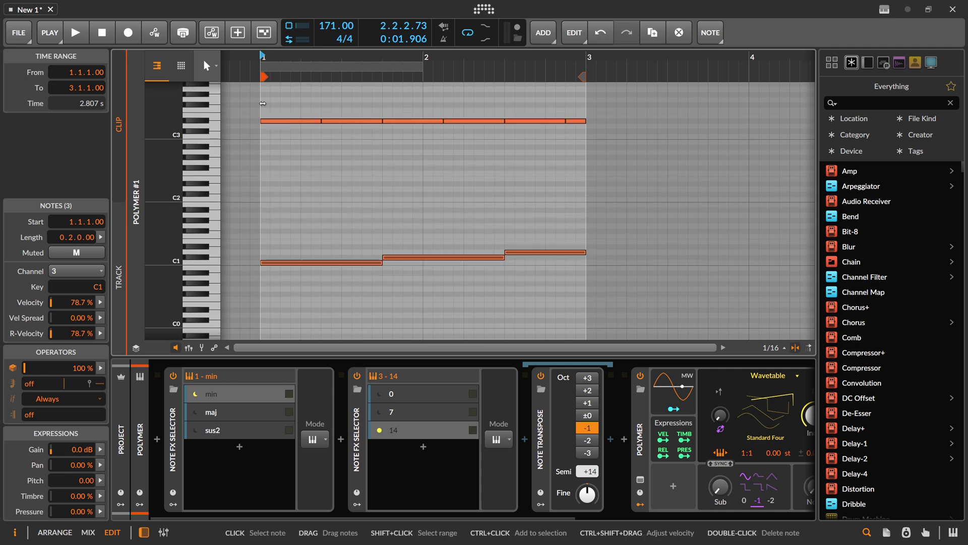
left_click(236, 397)
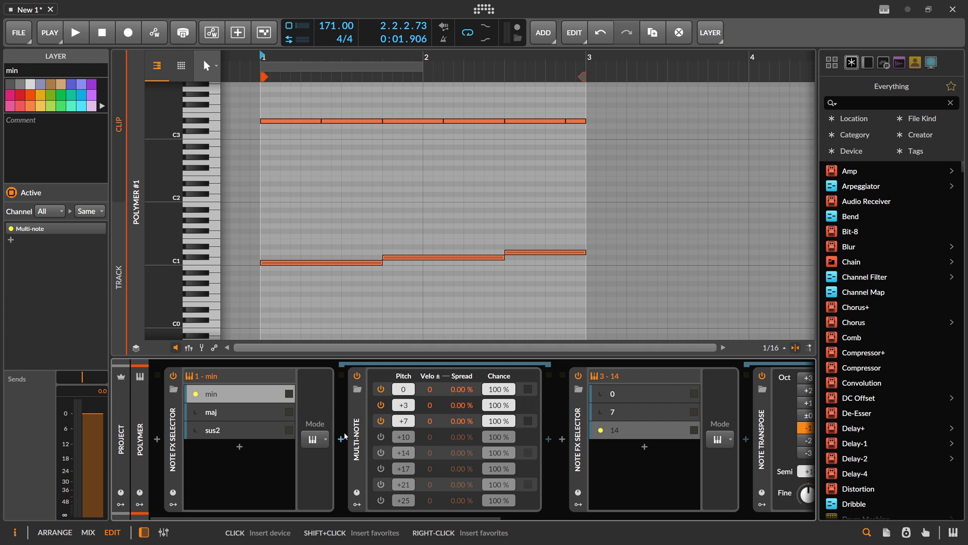
left_click(248, 396)
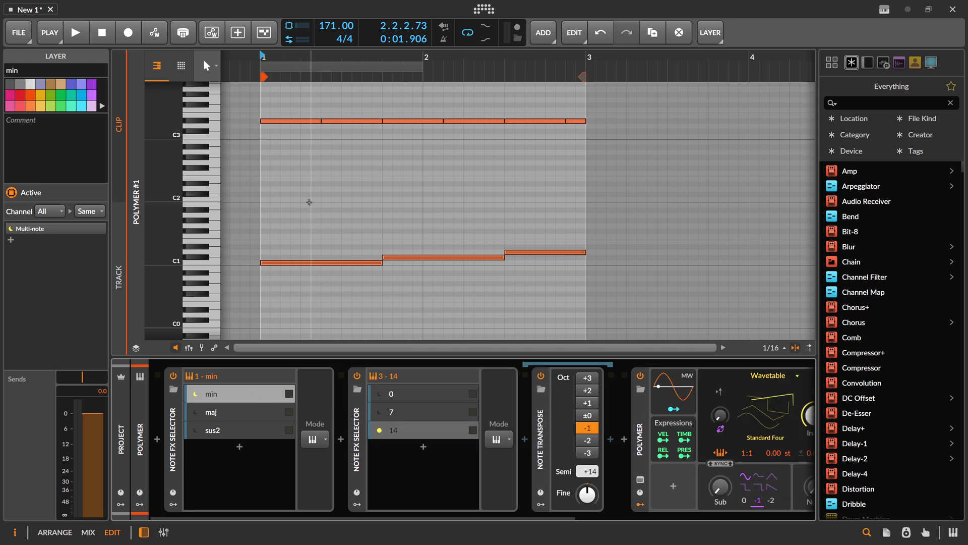
scroll(300, 213, "down", 3)
scroll(301, 214, "up", 3)
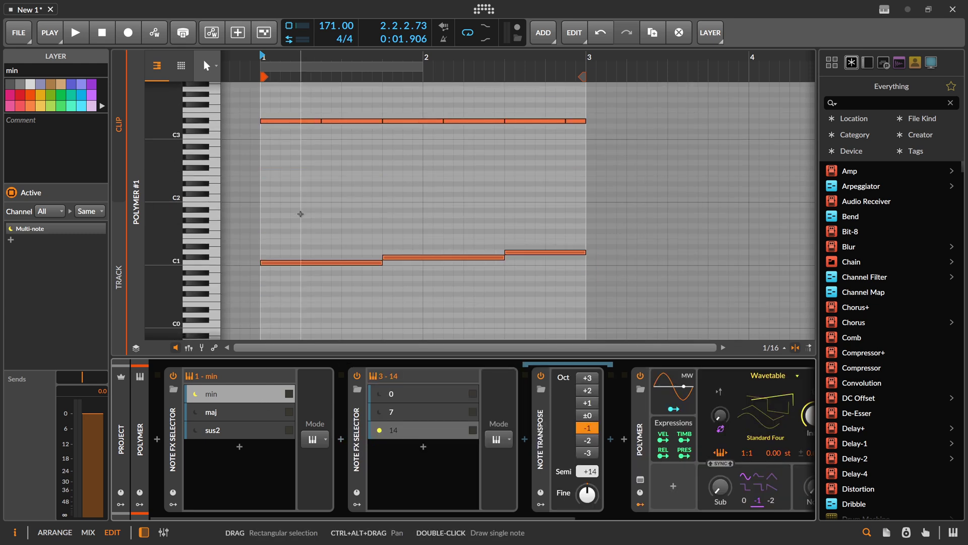
scroll(300, 214, "down", 5)
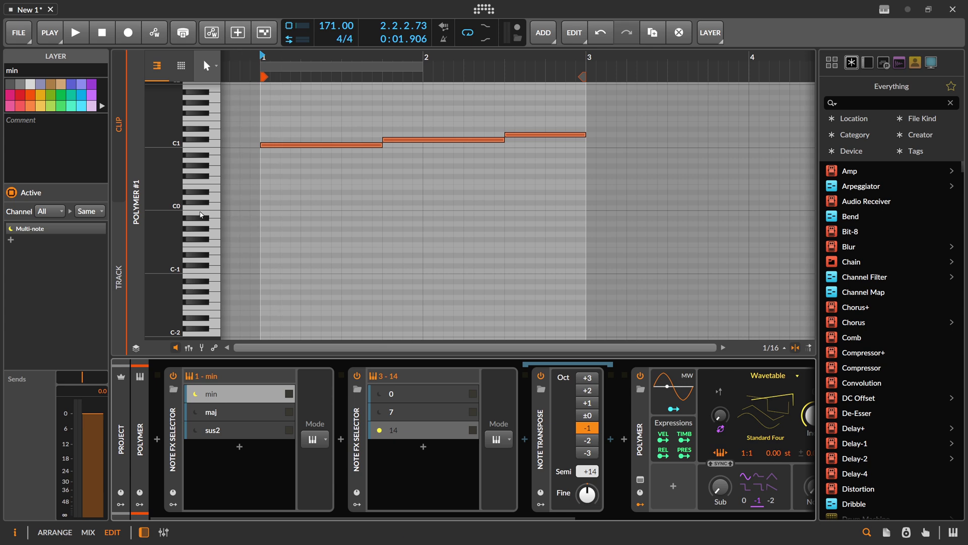
Step: Add a C0 note at the start of the clip as a transpose keyswitch and audition the C0 key
double_click(264, 208)
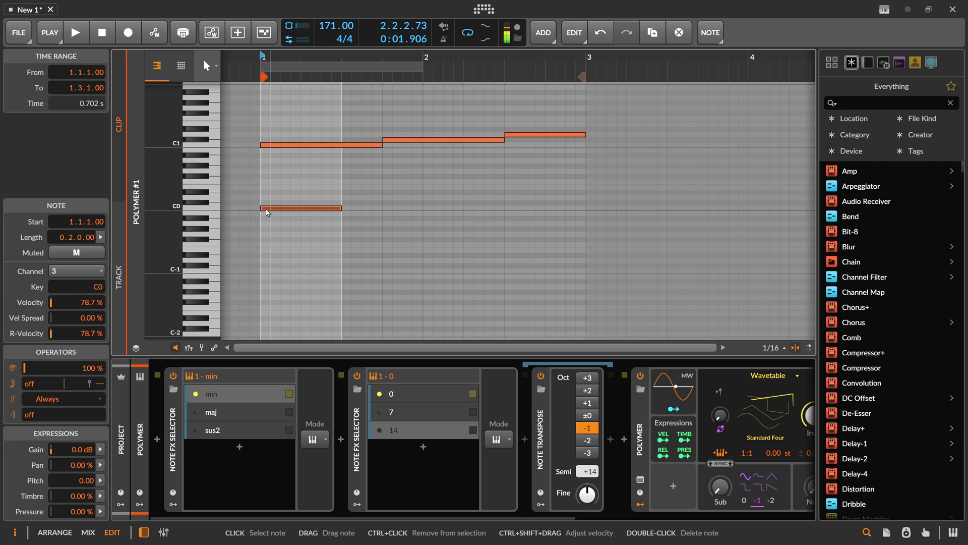
left_click_drag(275, 119, 563, 168)
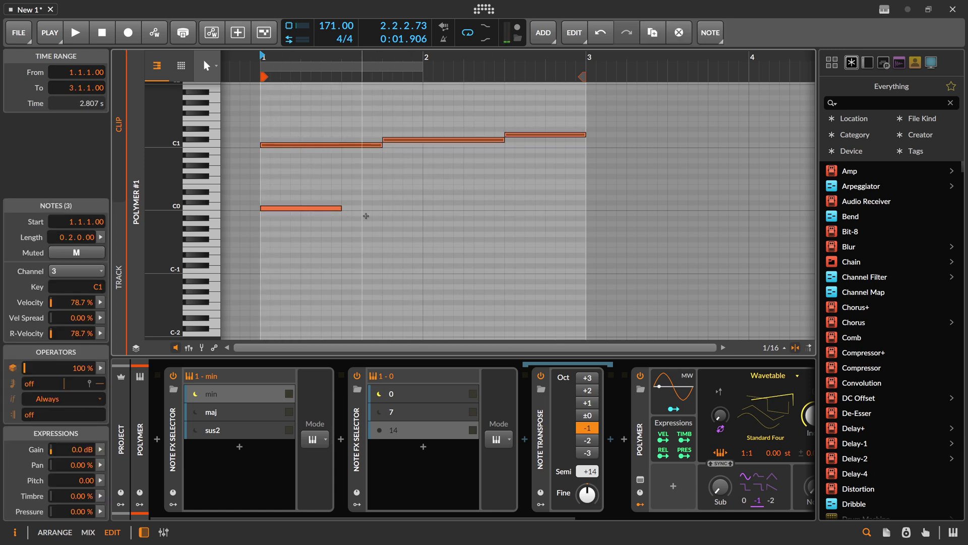
left_click(202, 210)
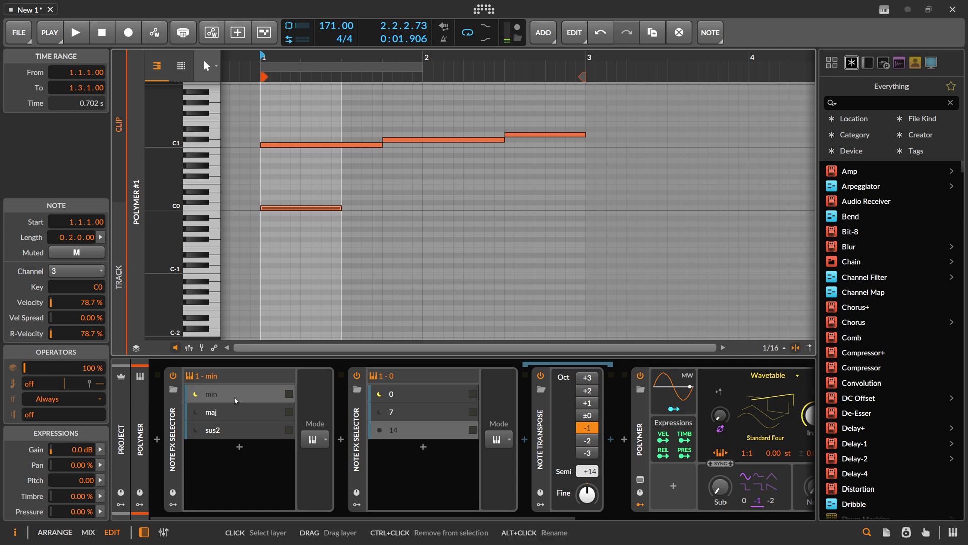
Step: Insert the VirtualKeyboard plug-in between the two Note FX Selectors
left_click(341, 439)
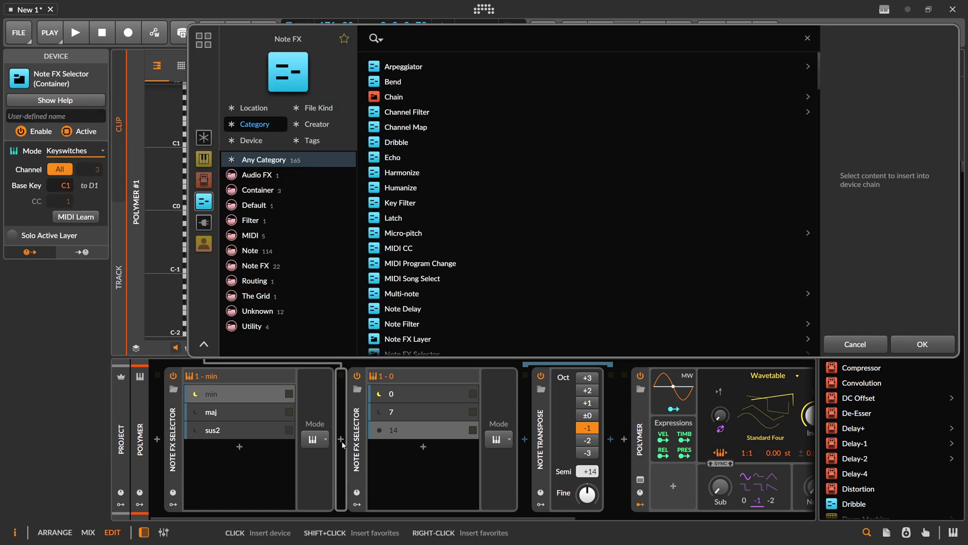
type("virtual")
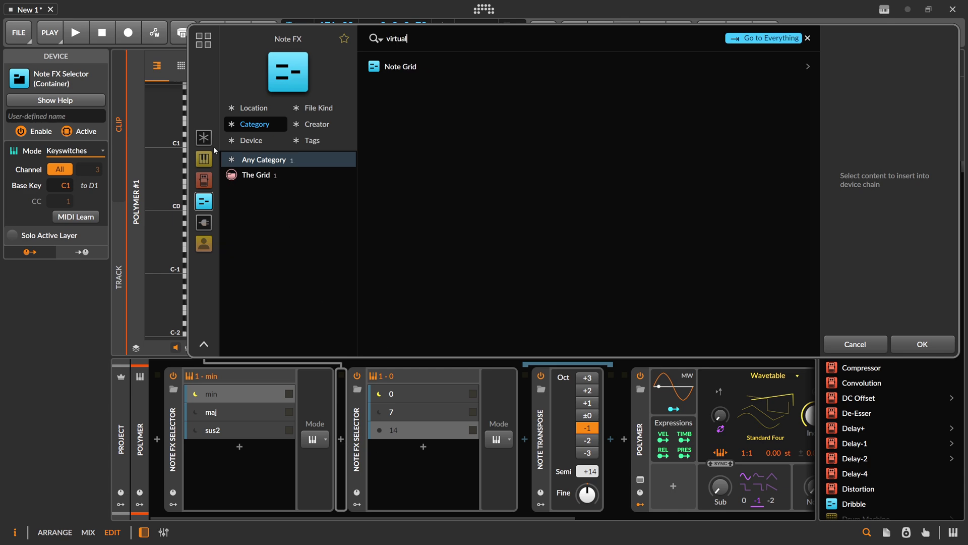
key("Tab")
left_click(423, 66)
left_click(424, 66)
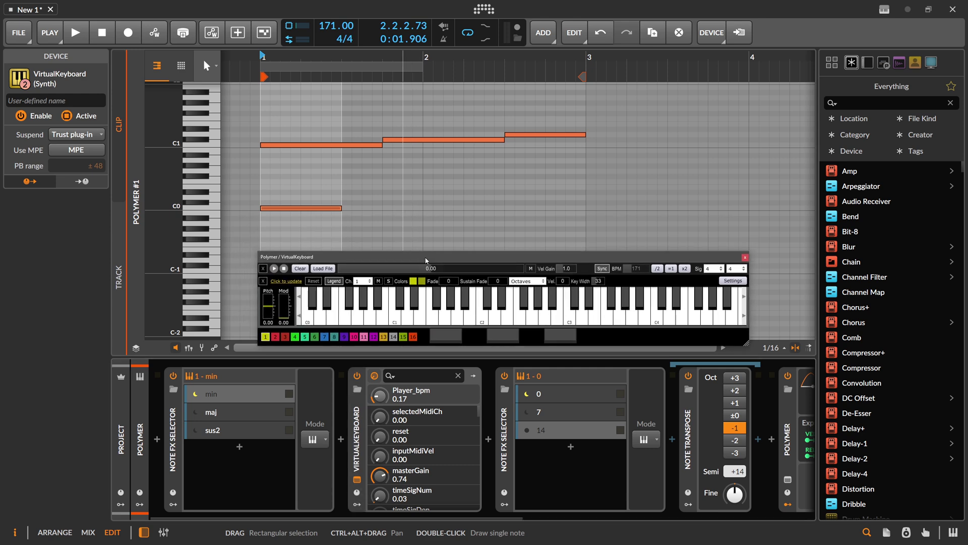
Step: Audition C0 to check which notes reach VirtualKeyboard, close its window and delete the plug-in
left_click(215, 212)
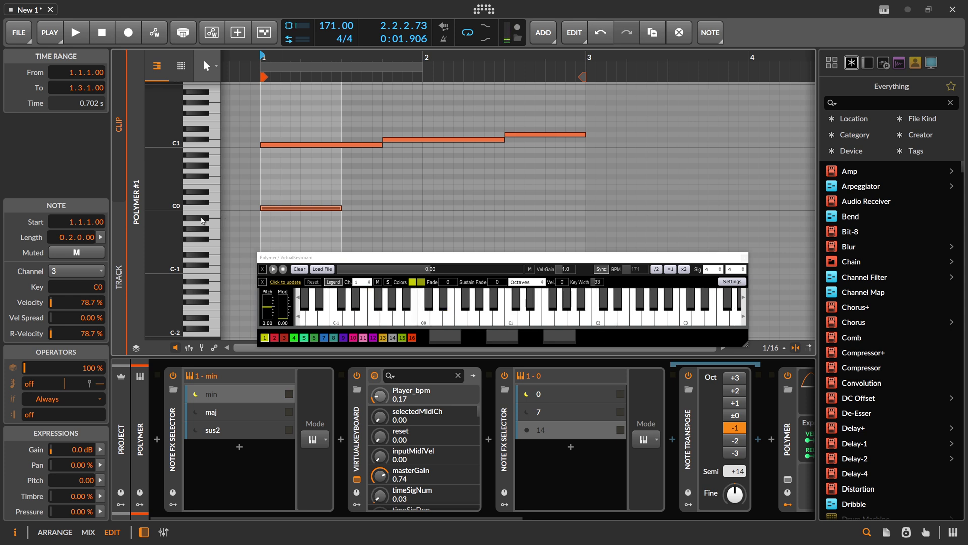
left_click(205, 211)
left_click(357, 479)
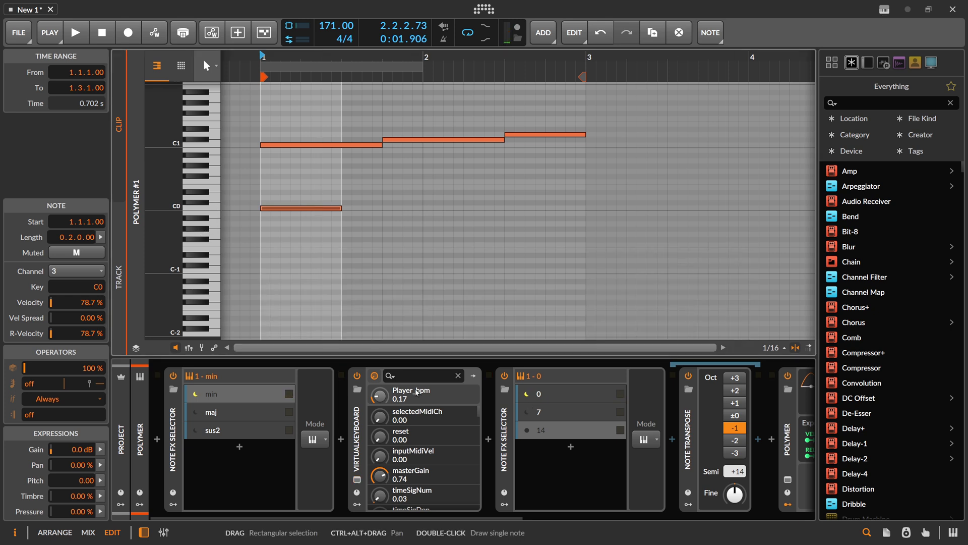
left_click(357, 437)
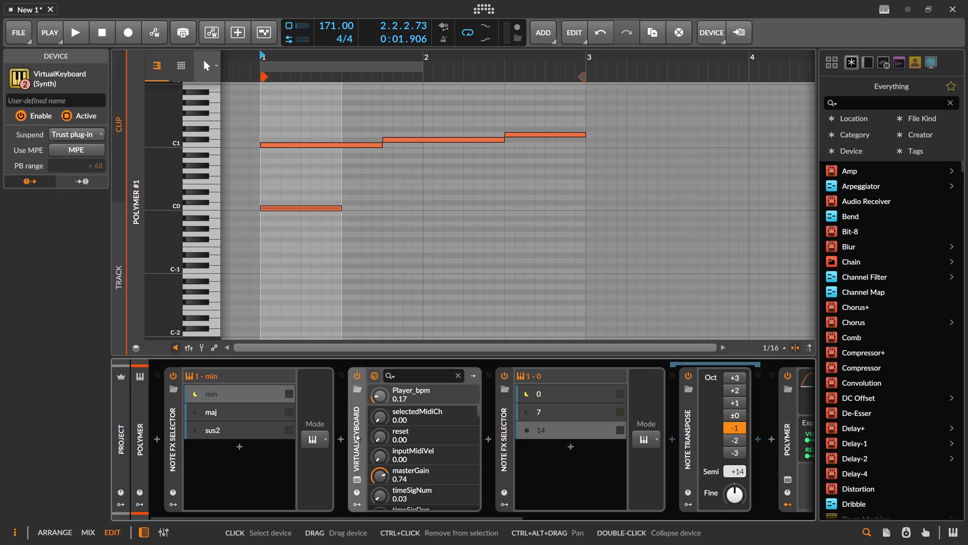
key("Delete")
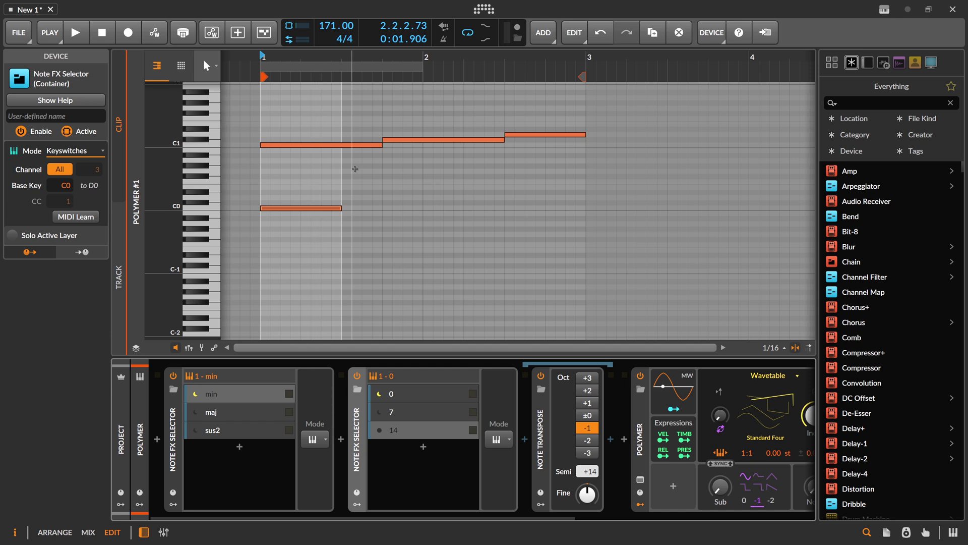
Step: Extend the C0 note to the start of bar 2 and add a C#0 note filling bar 2
left_click_drag(341, 208, 424, 209)
double_click(428, 208)
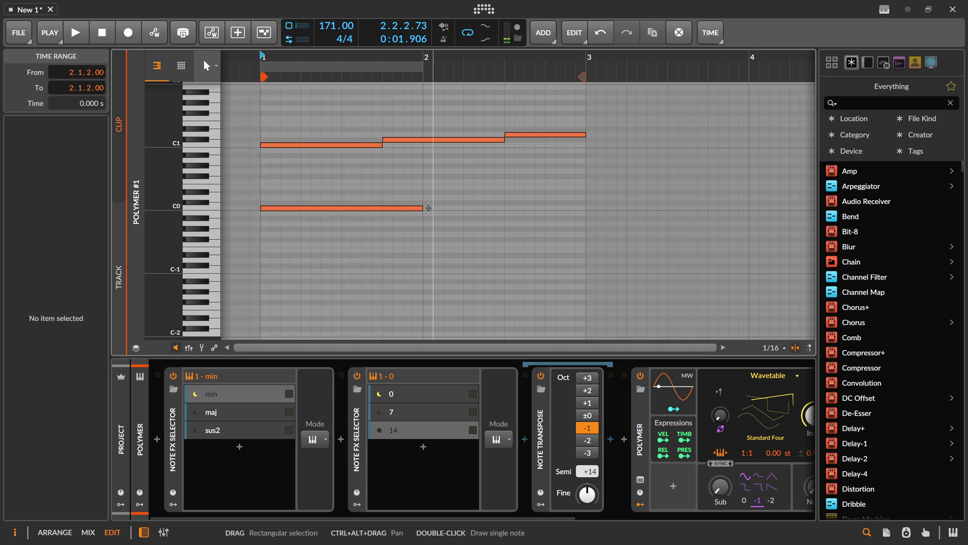
left_click_drag(489, 211, 487, 207)
key("Up")
scroll(456, 191, "up", 6)
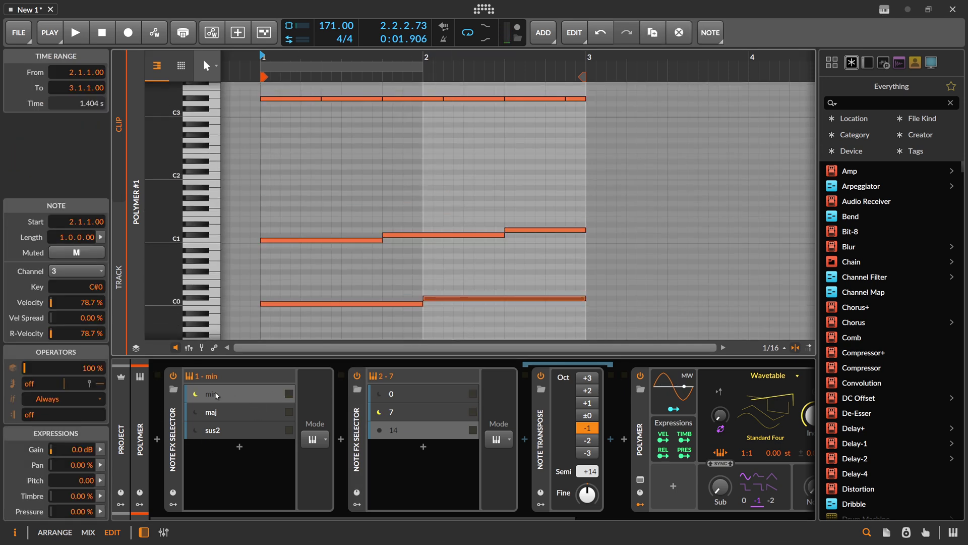
Step: Compare the MIDI channel of the C0 and C#0 keyswitch notes with that of the D#3 notes
left_click_drag(293, 191, 313, 330)
left_click(54, 272)
left_click(83, 287)
left_click(67, 274)
left_click(102, 288)
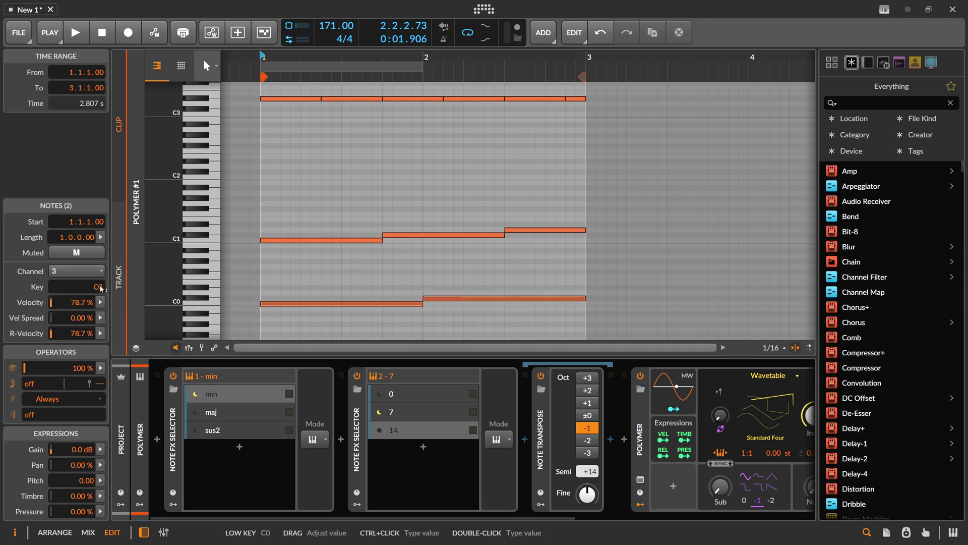
scroll(314, 175, "up", 2)
left_click_drag(282, 177, 590, 86)
scroll(330, 227, "down", 3)
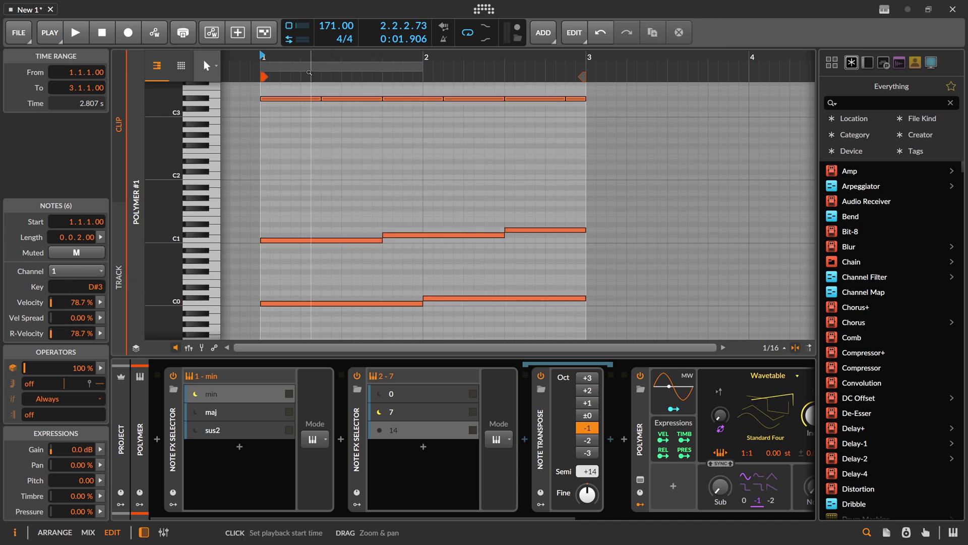
Step: Play the clip through both selectors and audition the C0 and C#0 keyswitch notes individually
scroll(342, 142, "down", 2)
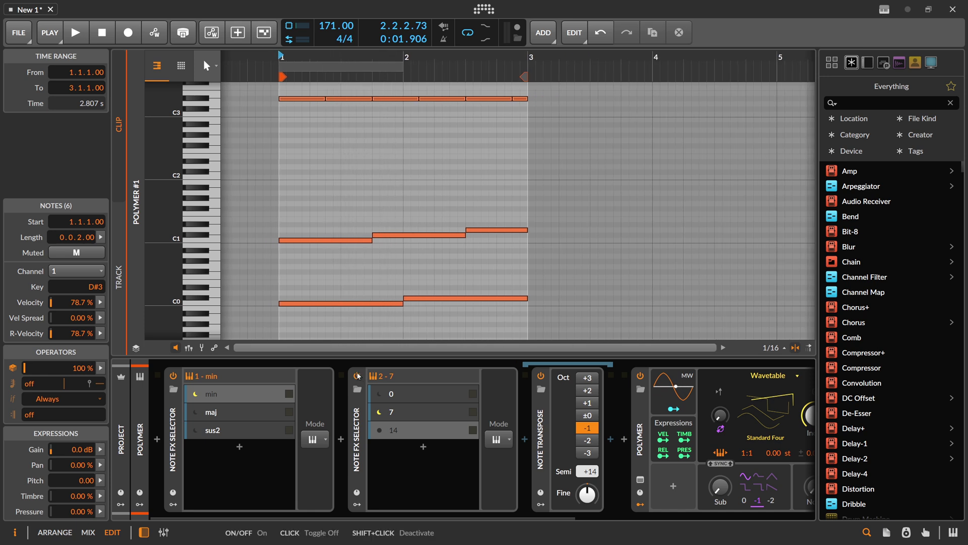
key("space")
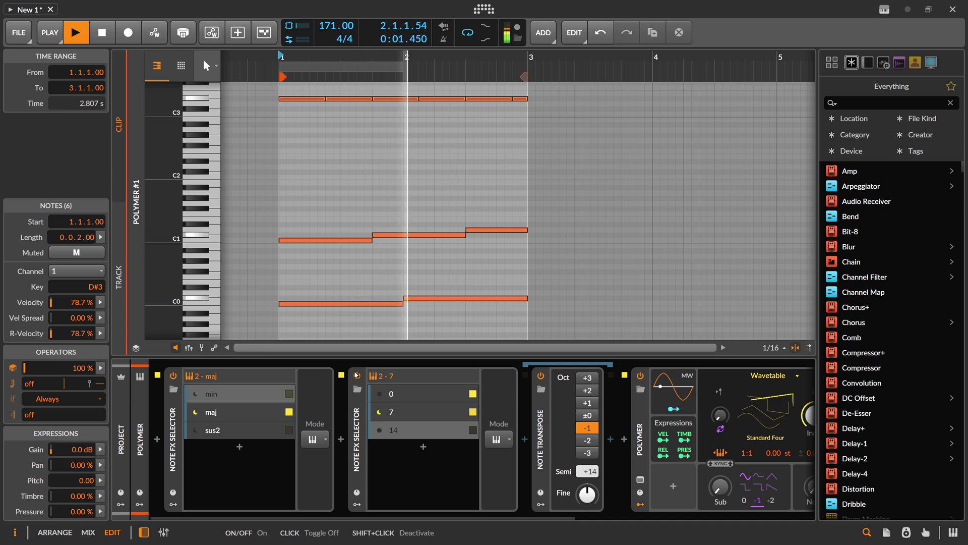
key("space")
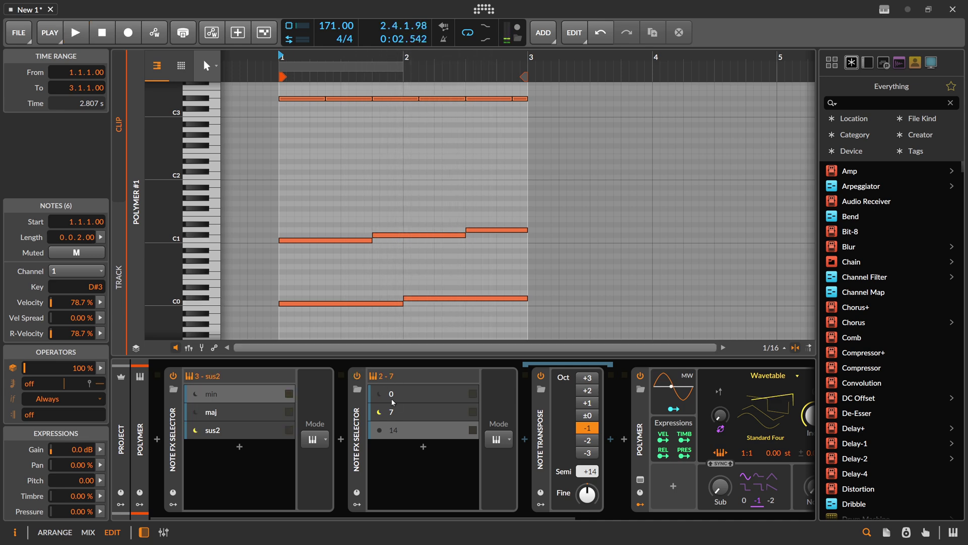
left_click(296, 303)
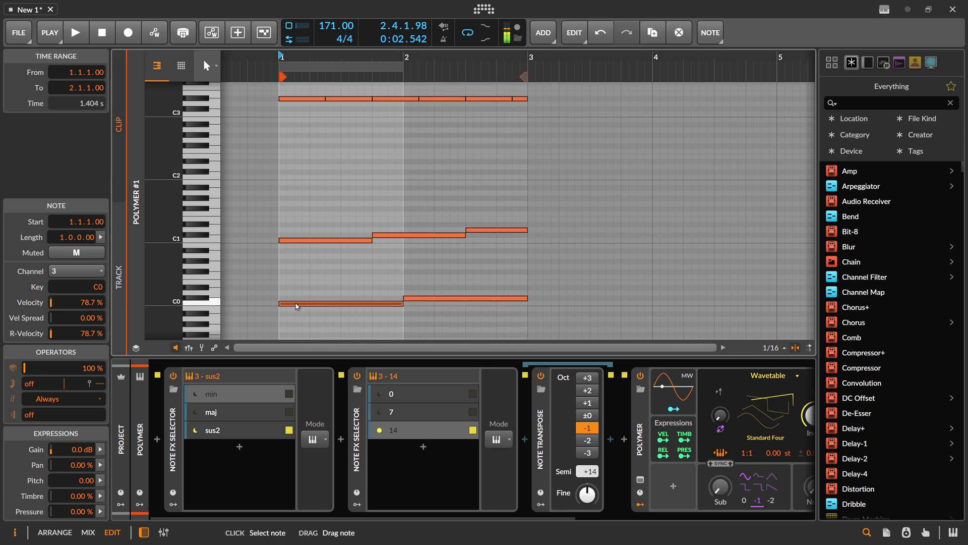
left_click(443, 299)
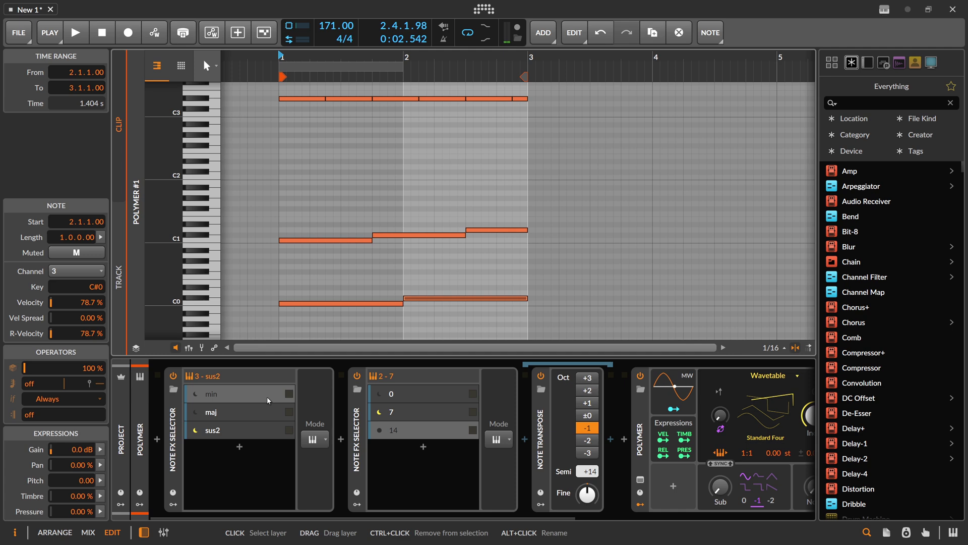
left_click_drag(313, 272, 474, 322)
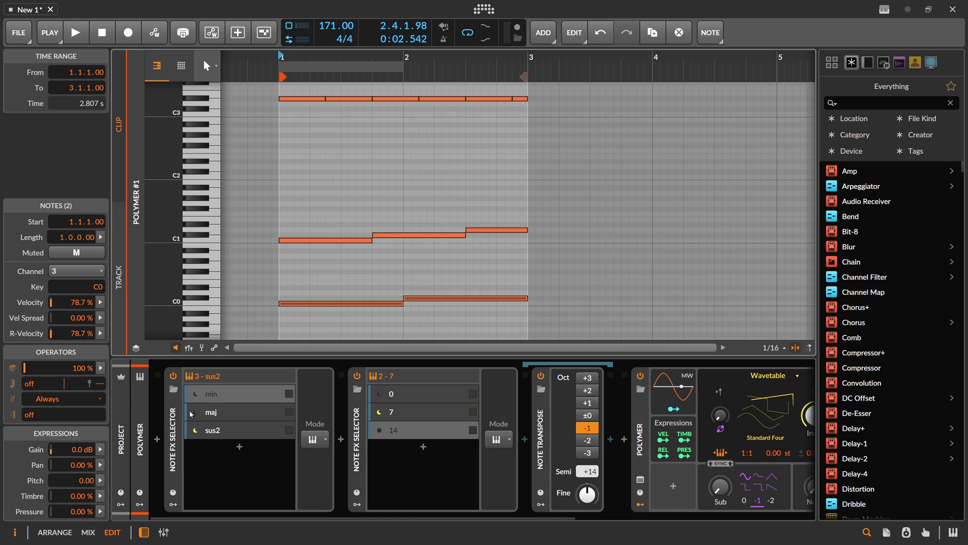
Step: Set the min layer's input channel to 1 and choose a specific output channel for it
left_click(213, 410)
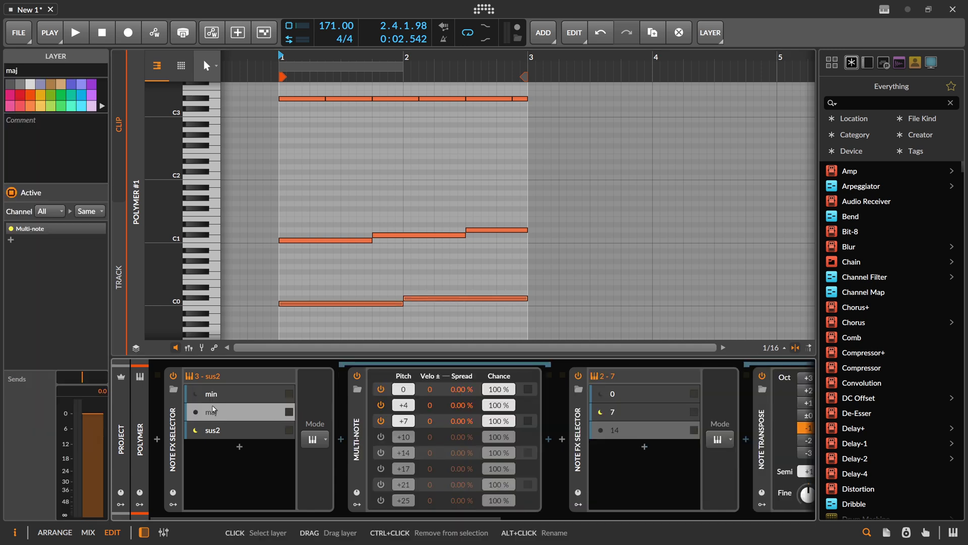
left_click(212, 393)
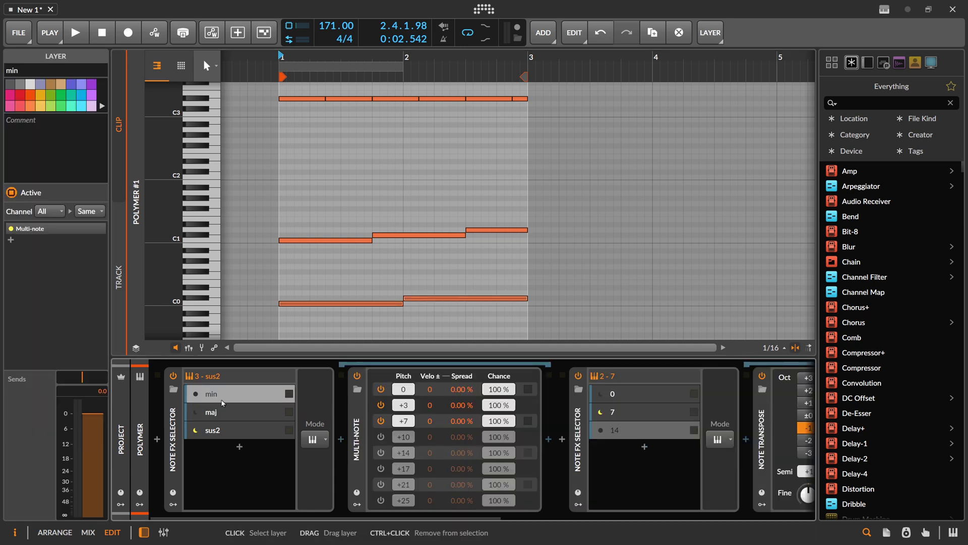
left_click(43, 216)
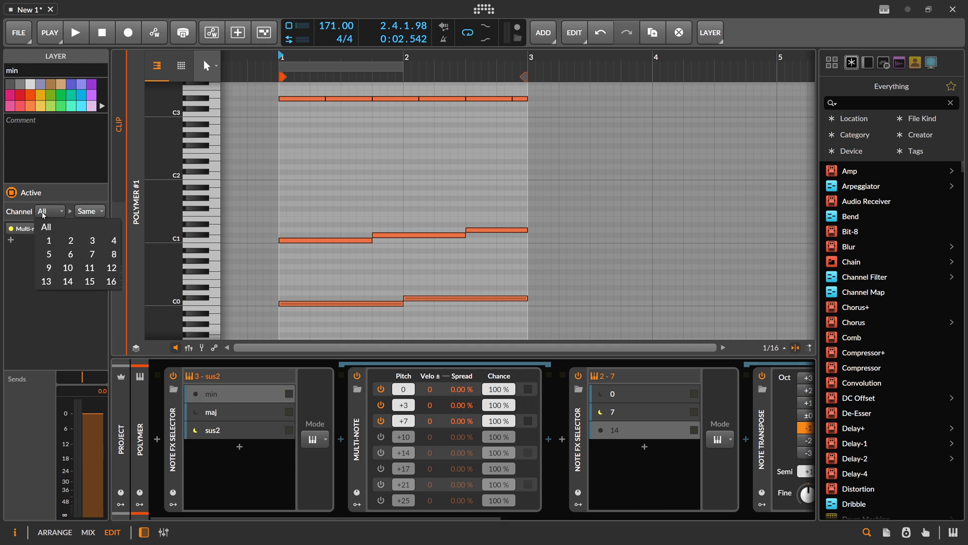
left_click(52, 245)
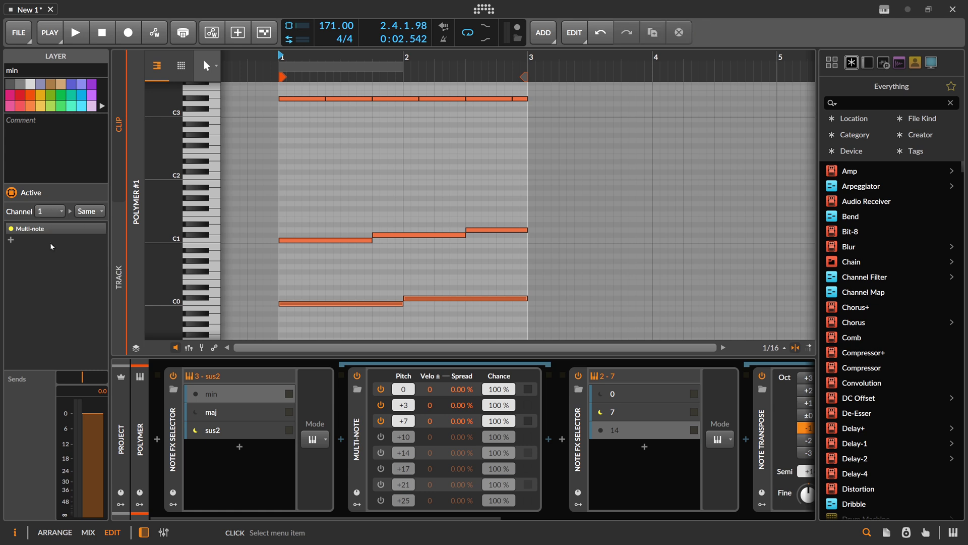
left_click(89, 211)
left_click(88, 240)
Step: Set the maj layer's input channel to 1
left_click(214, 412)
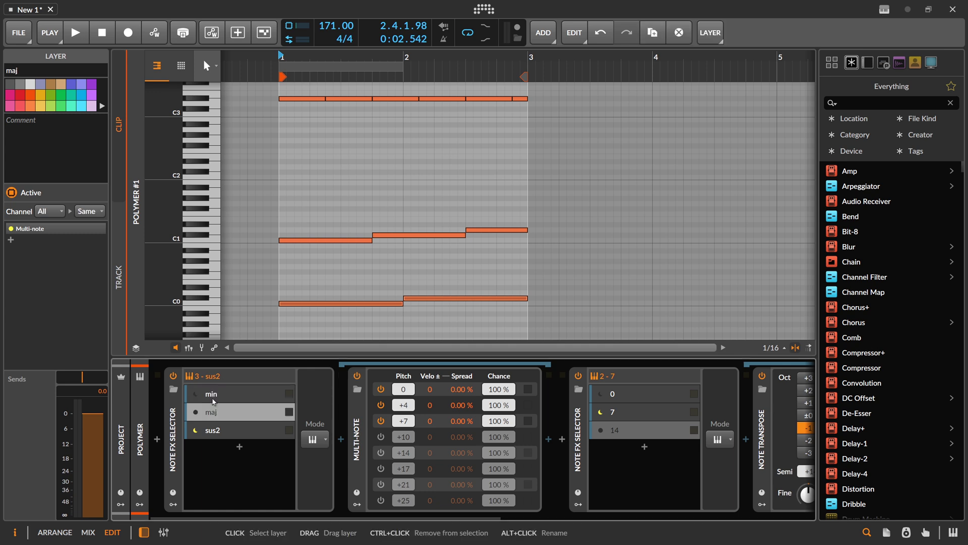
left_click(58, 211)
left_click(50, 241)
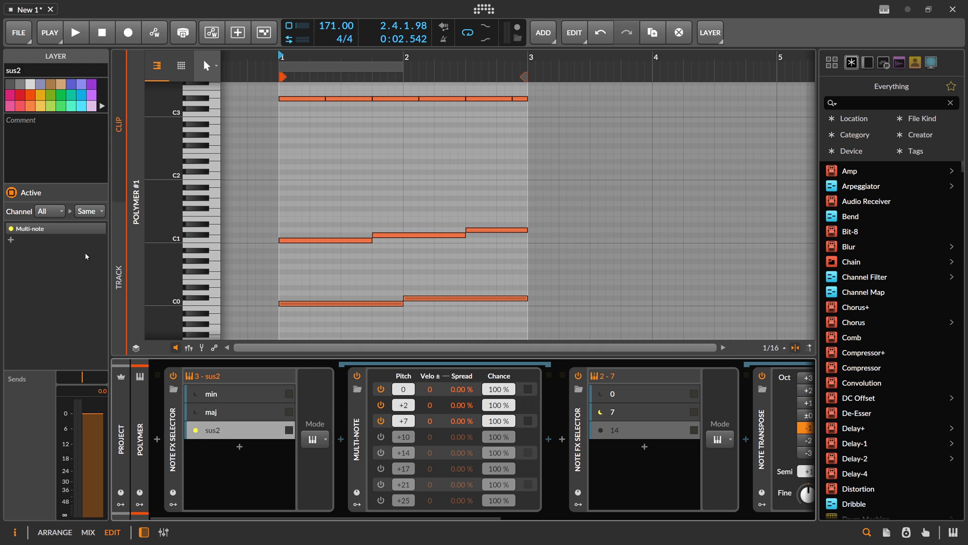
Step: Set the sus2 layer's input channel to 1 and the min layer's output channel to Same
left_click(90, 211)
left_click(50, 241)
left_click(216, 399)
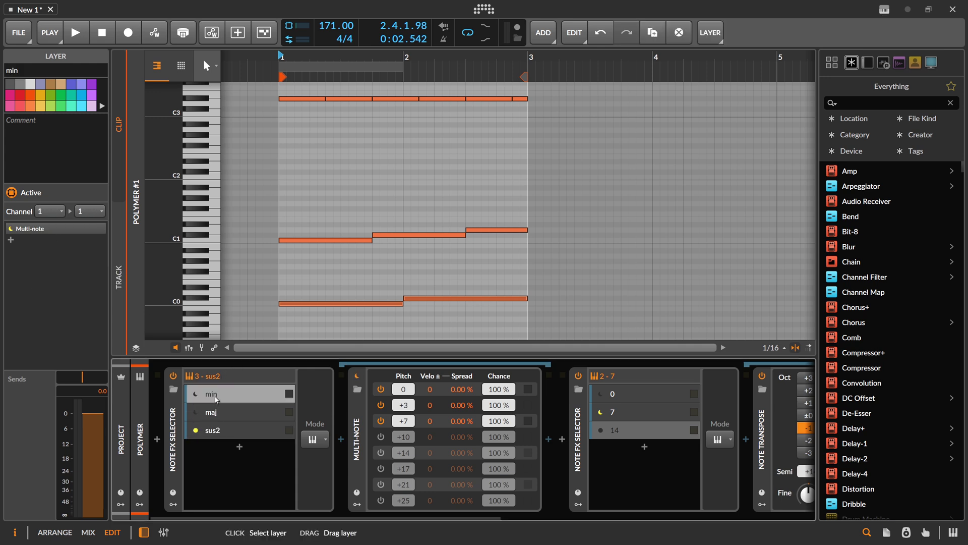
left_click(90, 212)
left_click(87, 223)
Step: Play the clip, check the MIDI channel of the D#3 notes, and inspect the chord selector's layers
key("space")
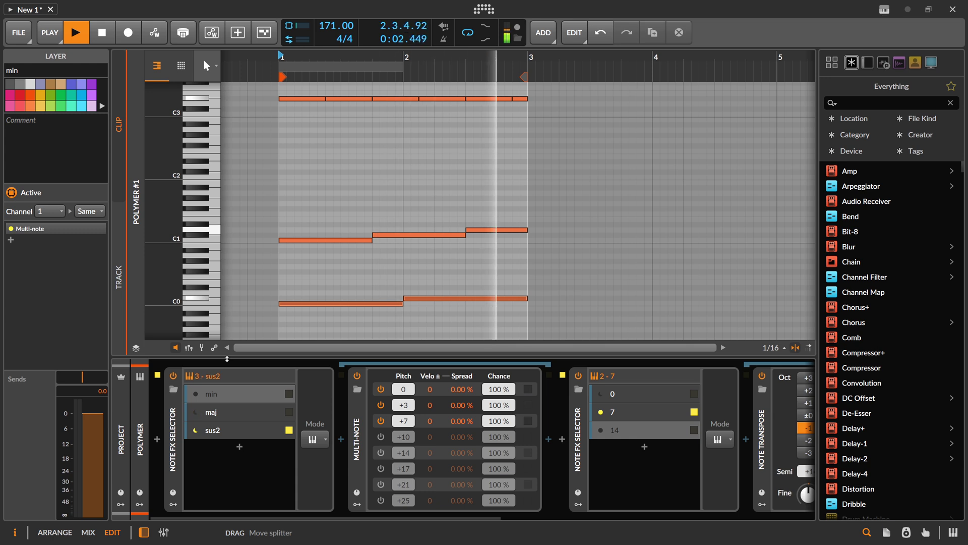
key("space")
left_click_drag(299, 139, 519, 82)
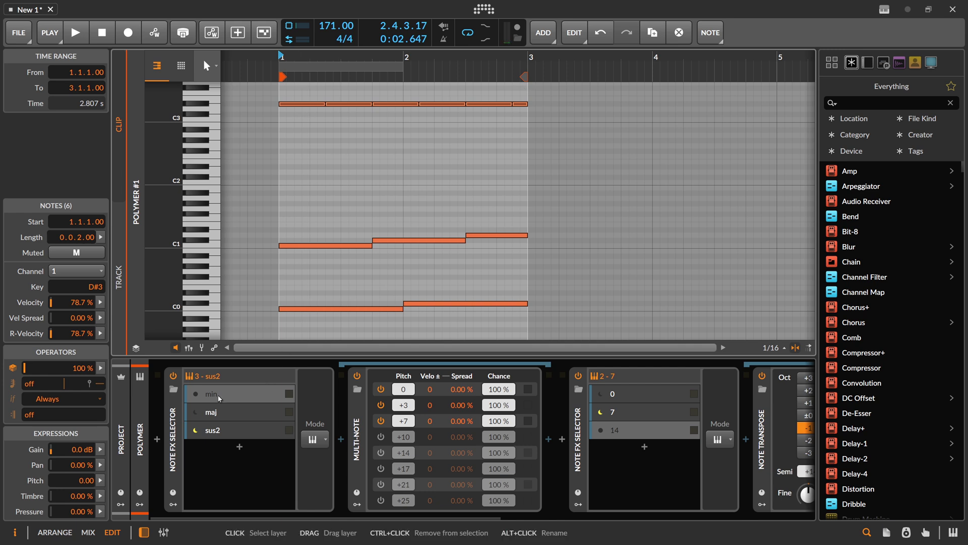
left_click(222, 418)
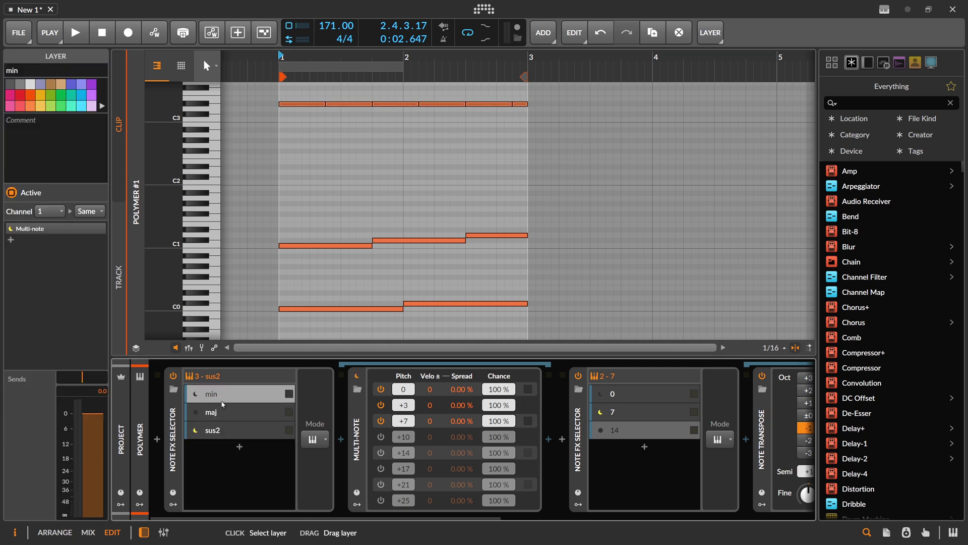
left_click(218, 429)
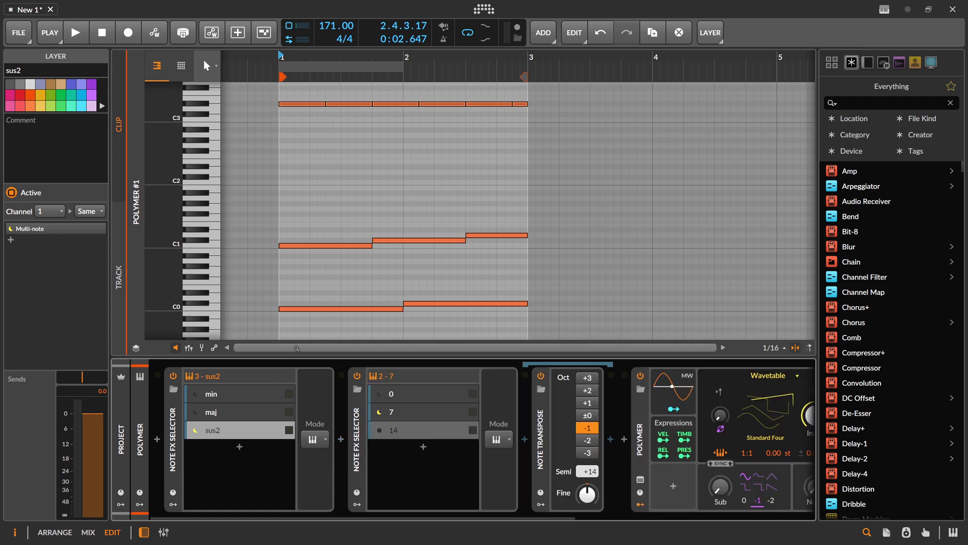
Step: Play the clip through both selectors and check the MIDI channel of the C0 and C#0 keyswitch notes
key("space")
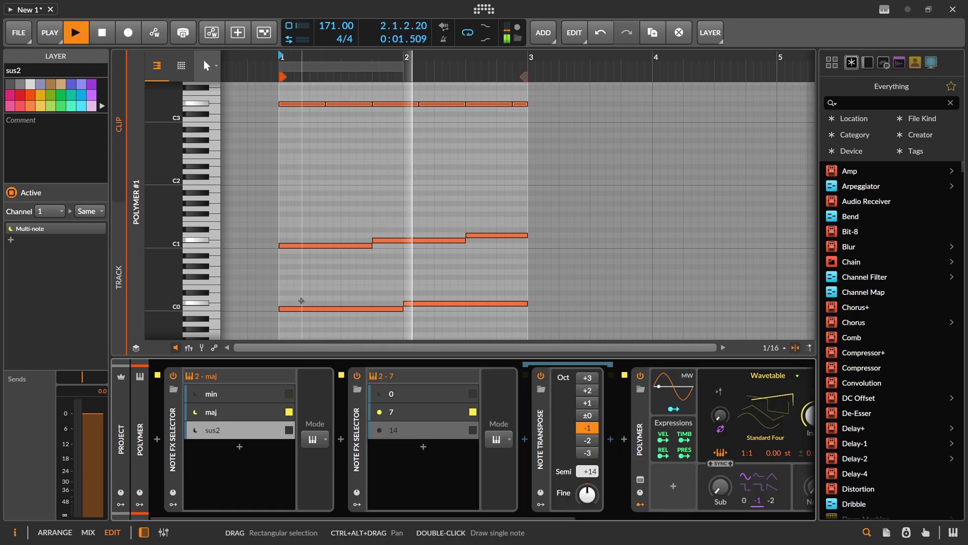
key("space")
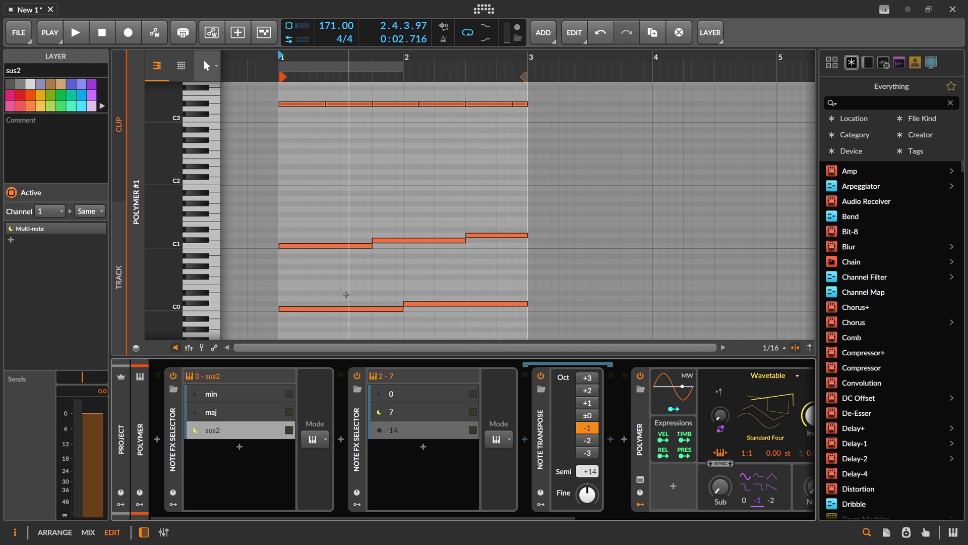
left_click_drag(328, 280, 498, 336)
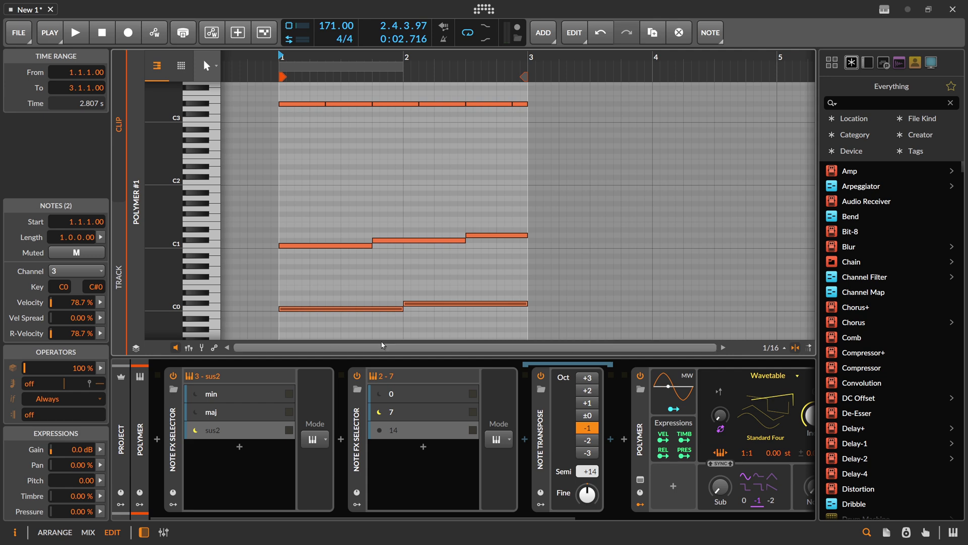
left_click_drag(348, 301, 427, 337)
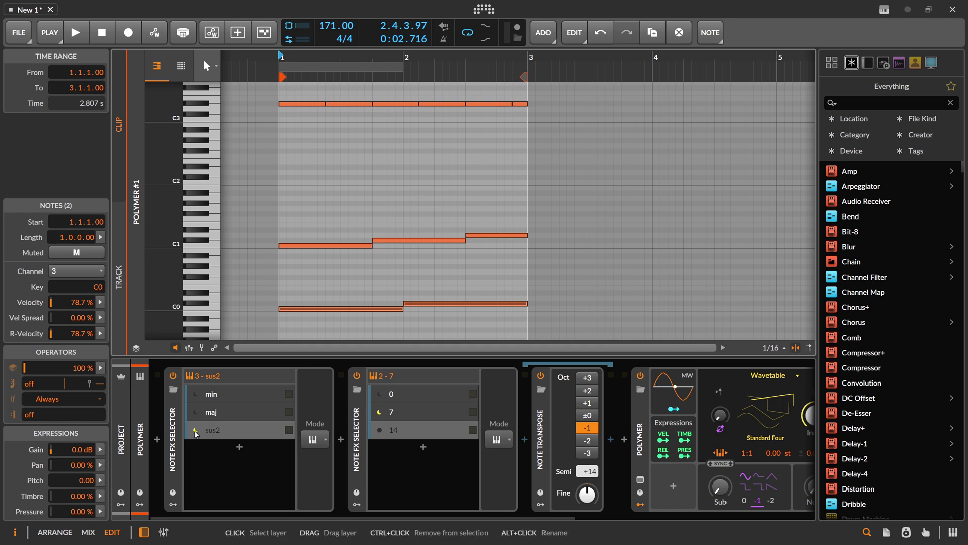
Step: Group the chord Note FX Selector into a Note FX Layer and add a second layer containing Note Transpose
left_click(174, 428)
key("ctrl+g")
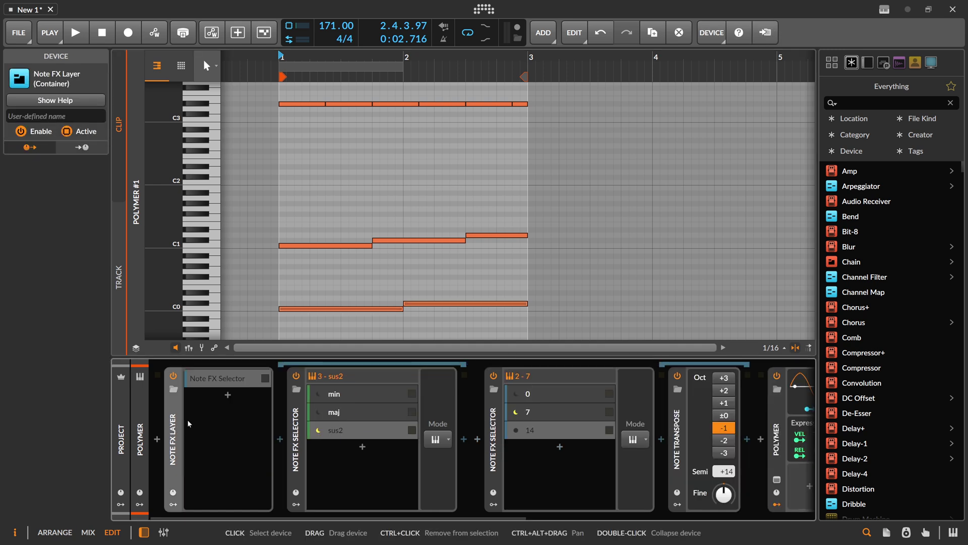
left_click(228, 396)
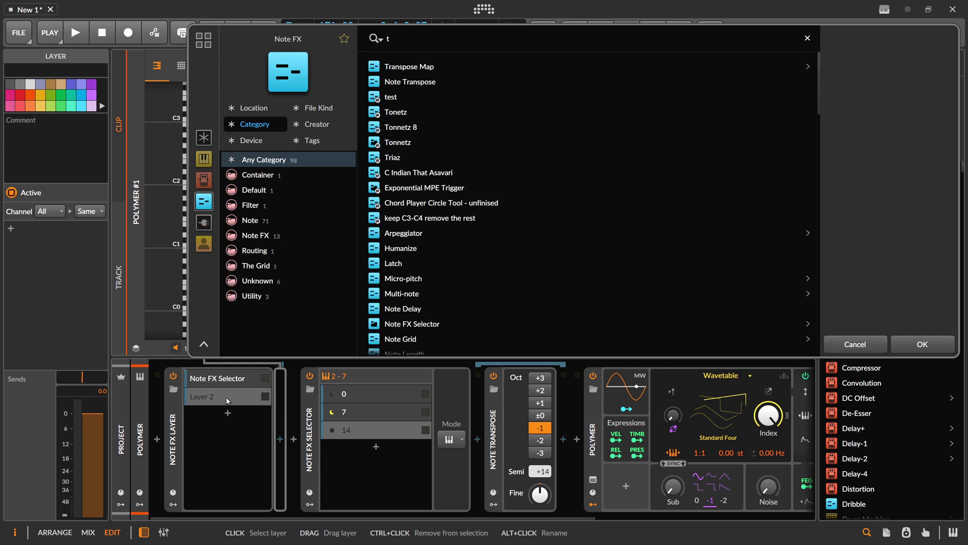
type("trans")
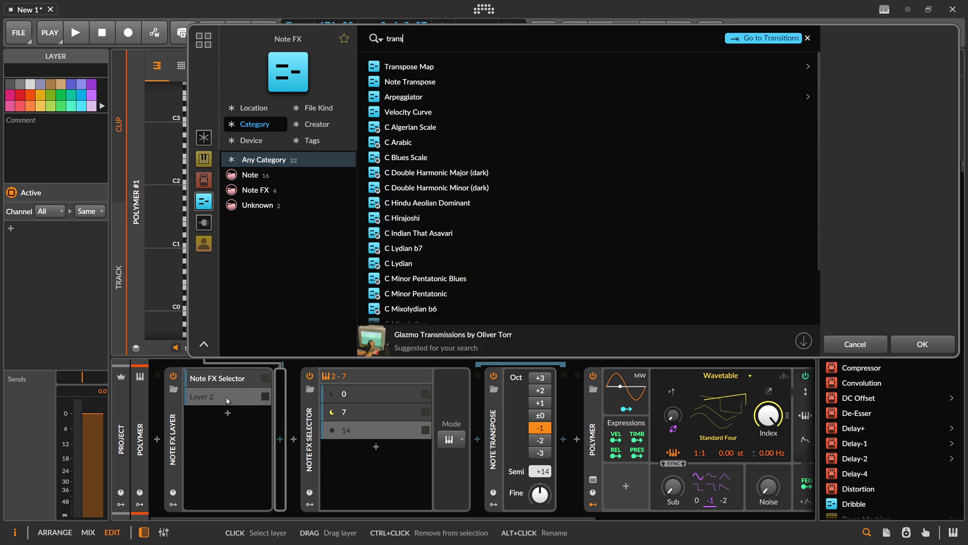
double_click(413, 82)
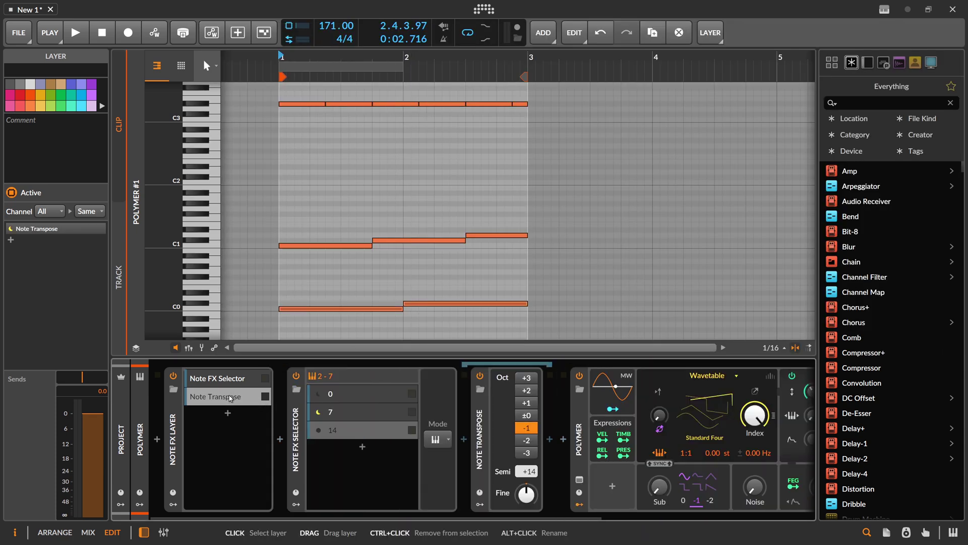
Step: Rename the Note Transpose layer as "pass channel 3"
double_click(229, 397)
type("pass c")
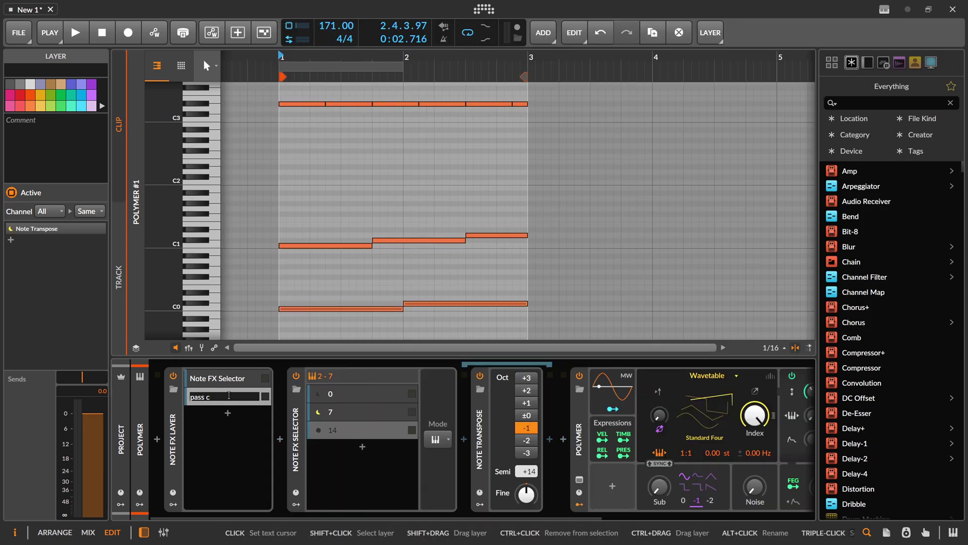
type("hannel 32")
key("BackSpace")
key("Return")
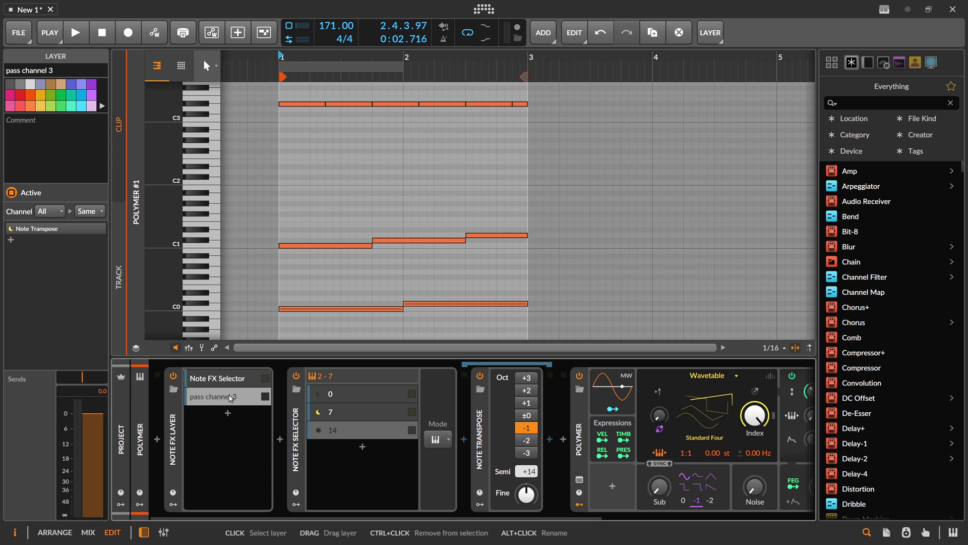
Step: Rename the Note FX Selector layer as "Chords Channel 1"
double_click(215, 380)
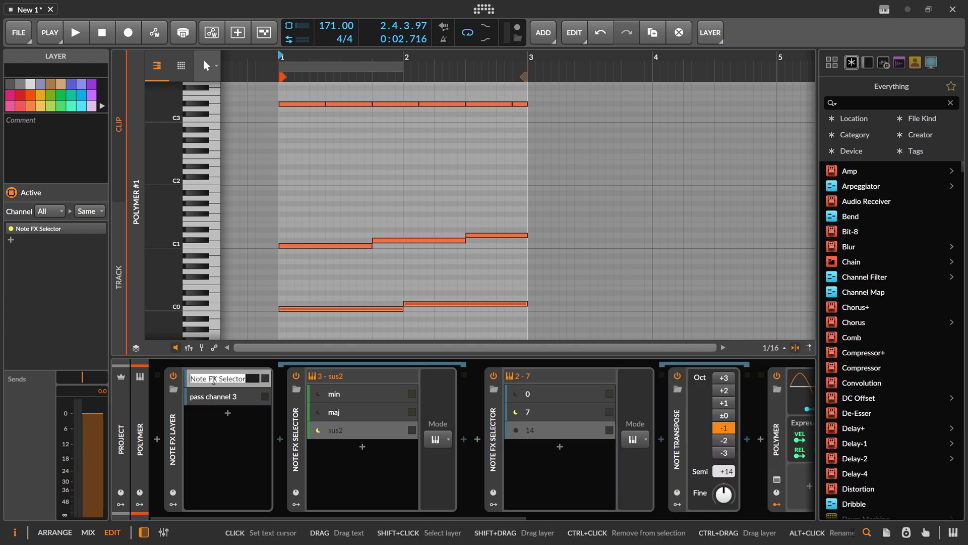
type("Chor")
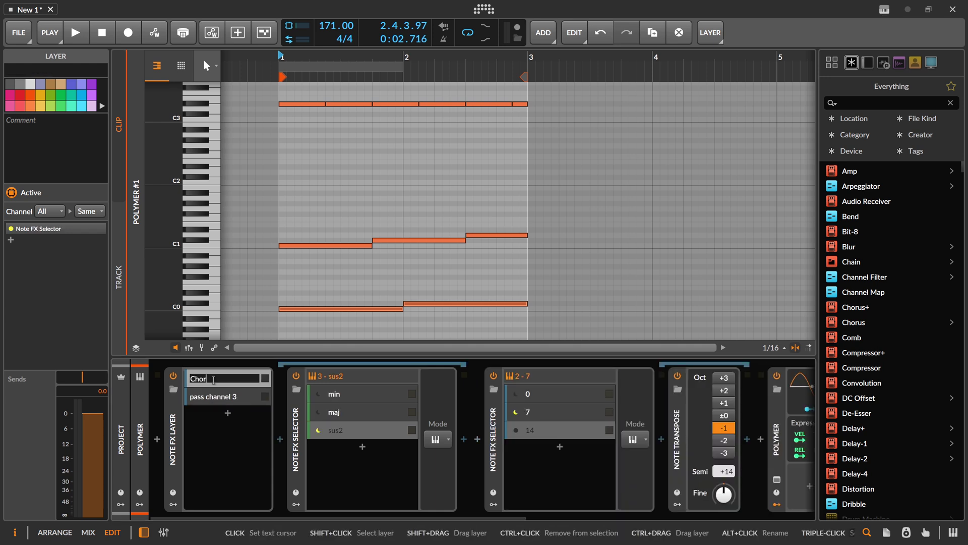
type("ds Channel 1")
key("Return")
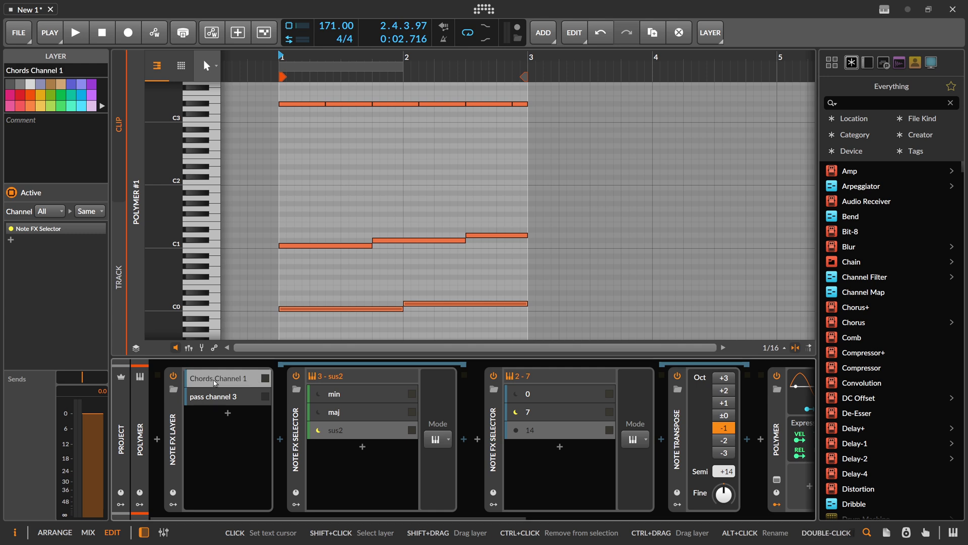
Step: Play the clip briefly and set the "pass channel 3" layer's input channel to 3
key("space")
key("space")
left_click(222, 397)
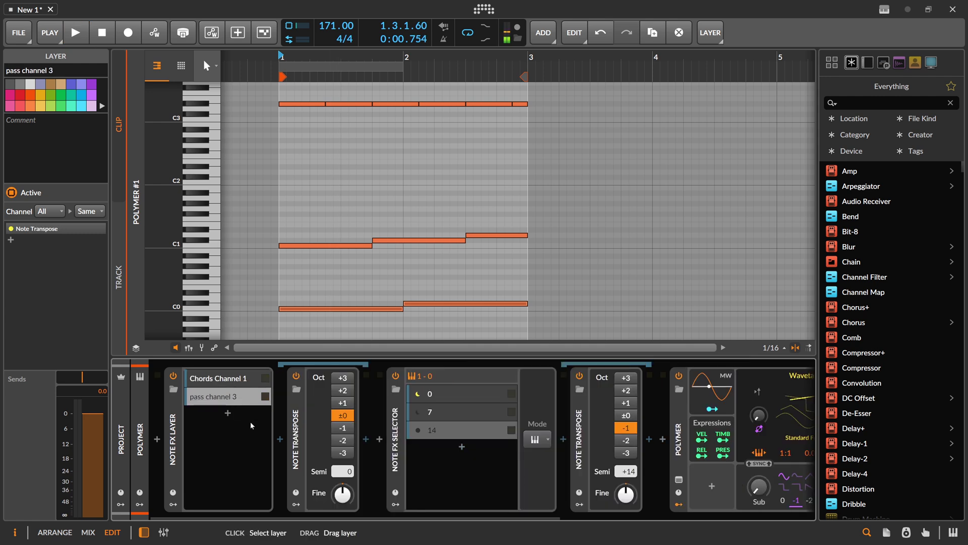
left_click(56, 211)
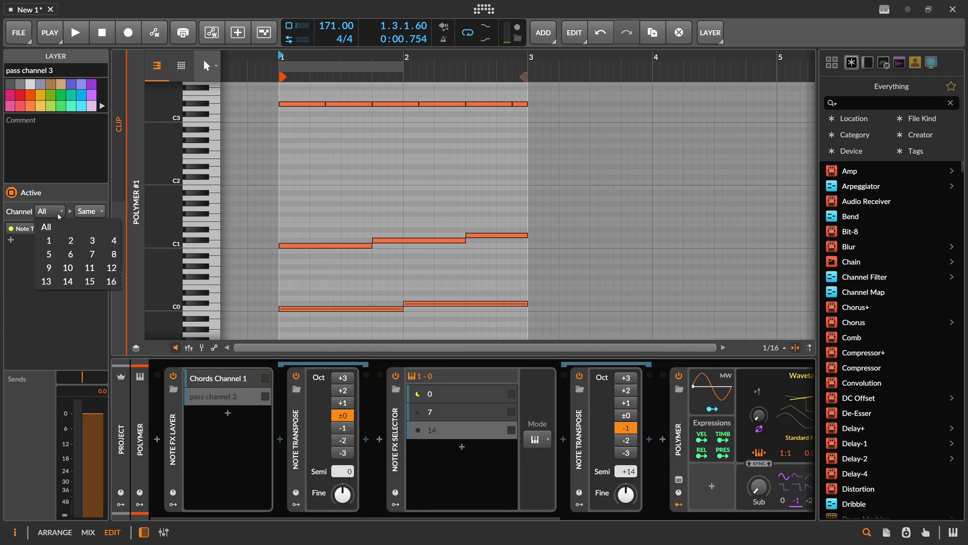
left_click(92, 242)
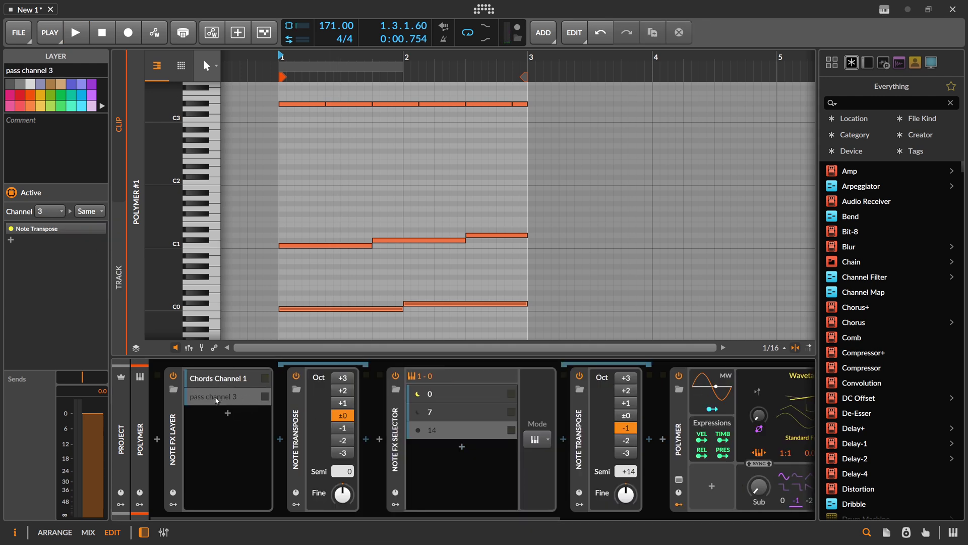
Step: Play the clip through the Note FX Layer while watching the keyswitches drive the second selector
key("space")
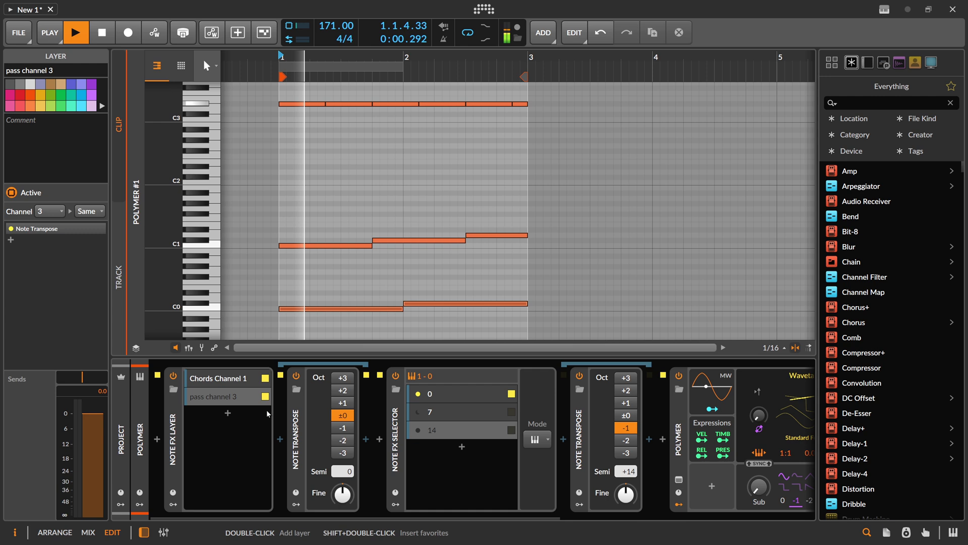
left_click(202, 397)
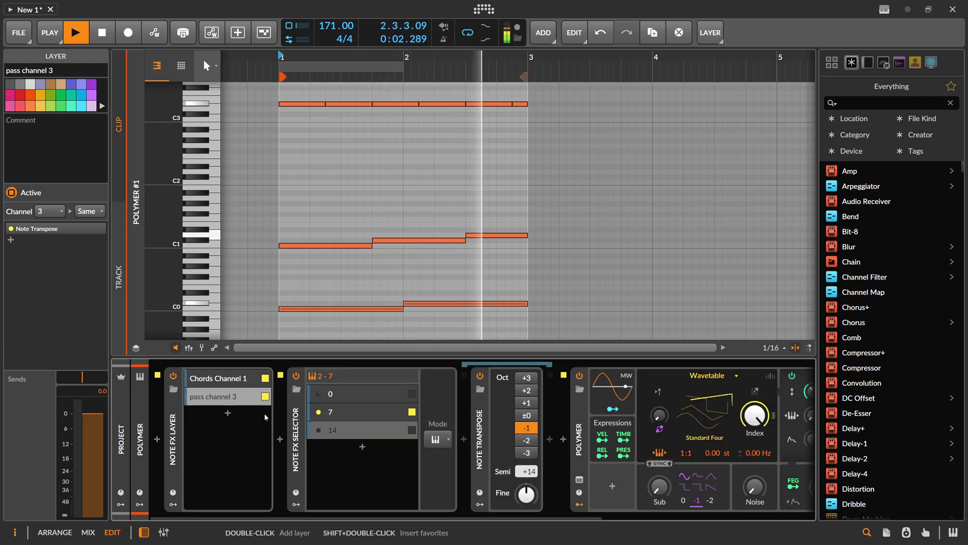
key("space")
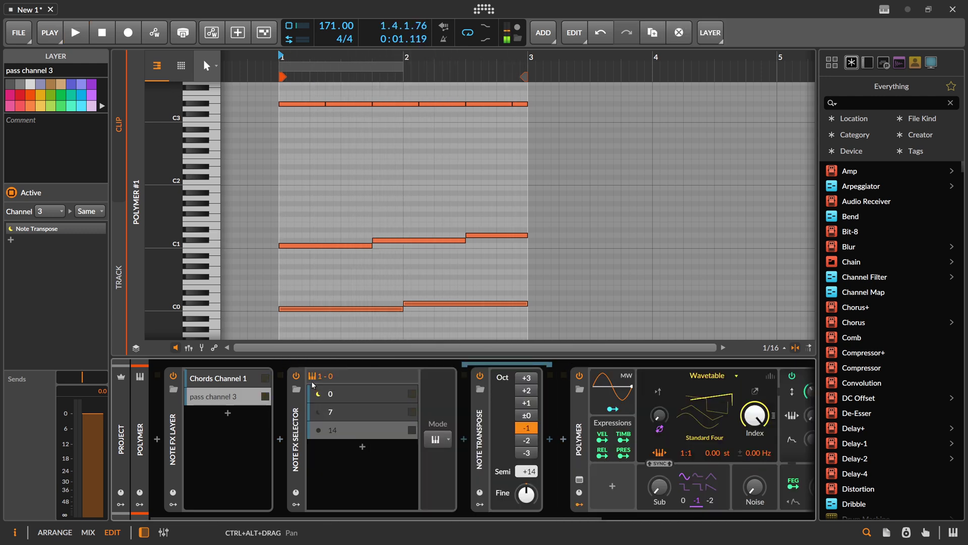
Step: Inspect the chord selector's keyswitch settings and compare the channels of the "Chords Channel 1" and "pass channel 3" layers
left_click(240, 380)
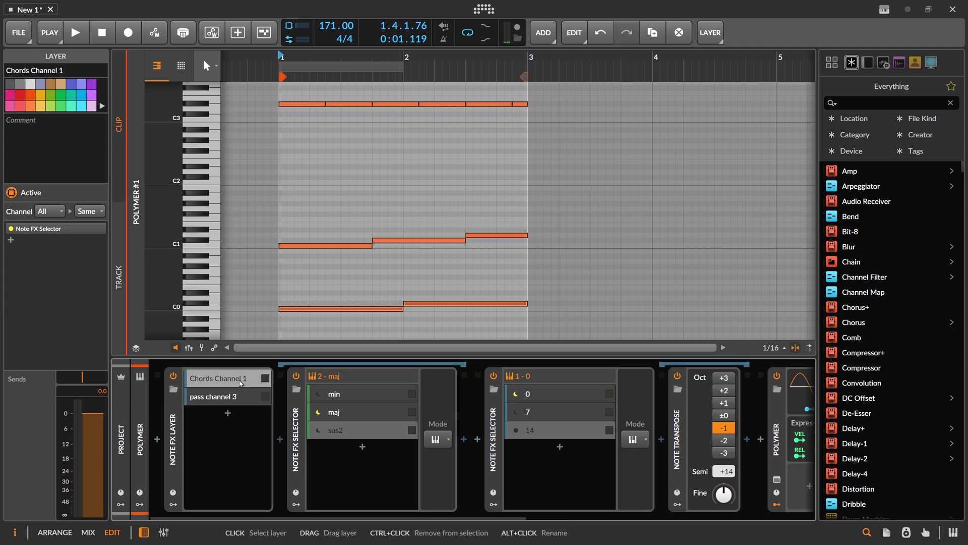
left_click(232, 381)
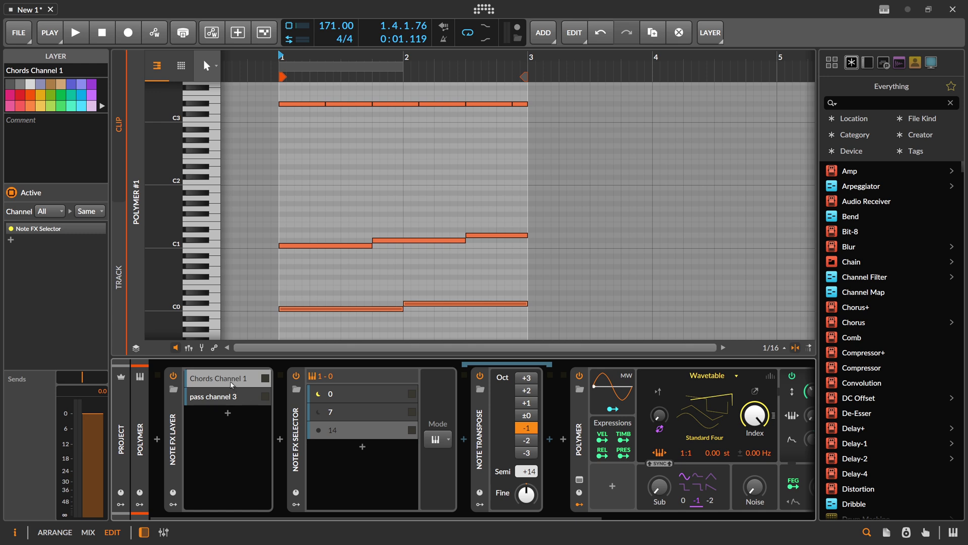
key("ctrl+z")
left_click(299, 440)
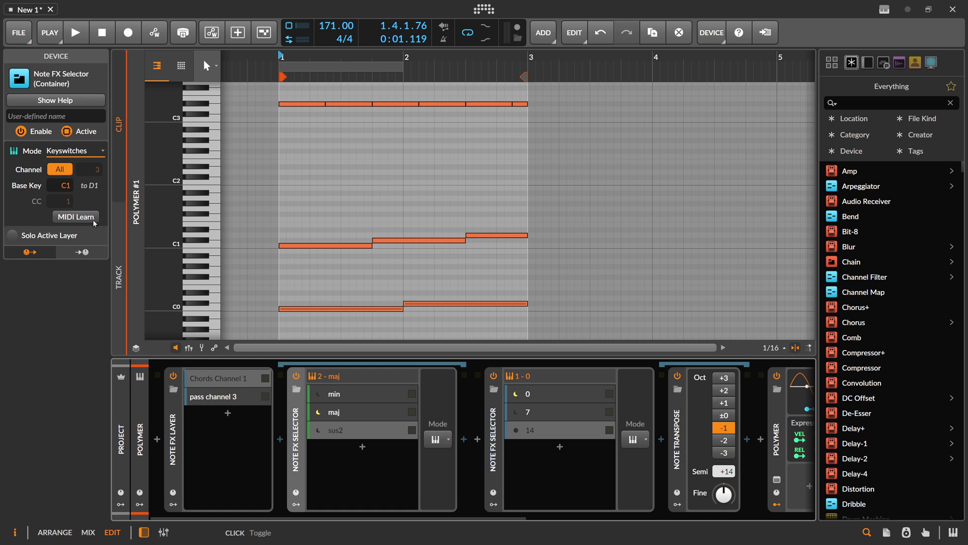
left_click(228, 397)
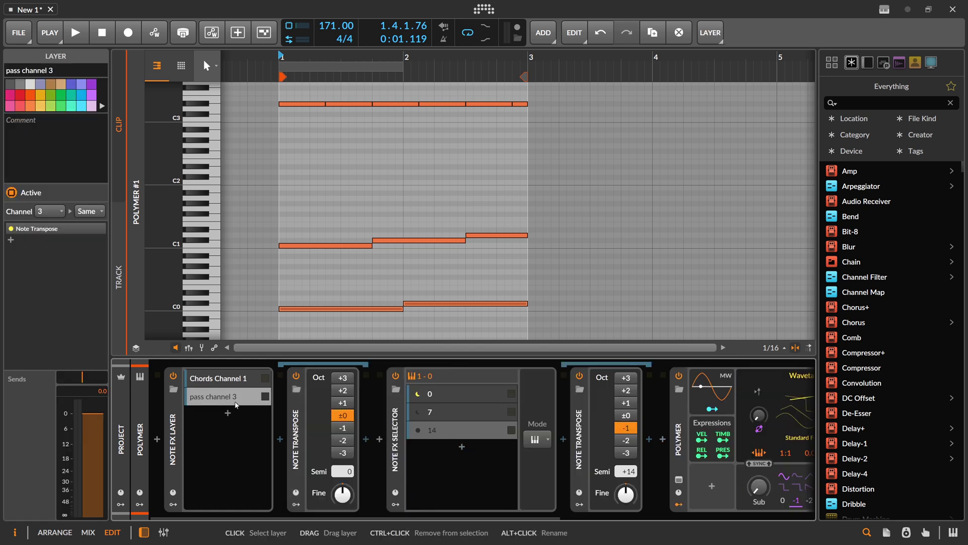
left_click(225, 379)
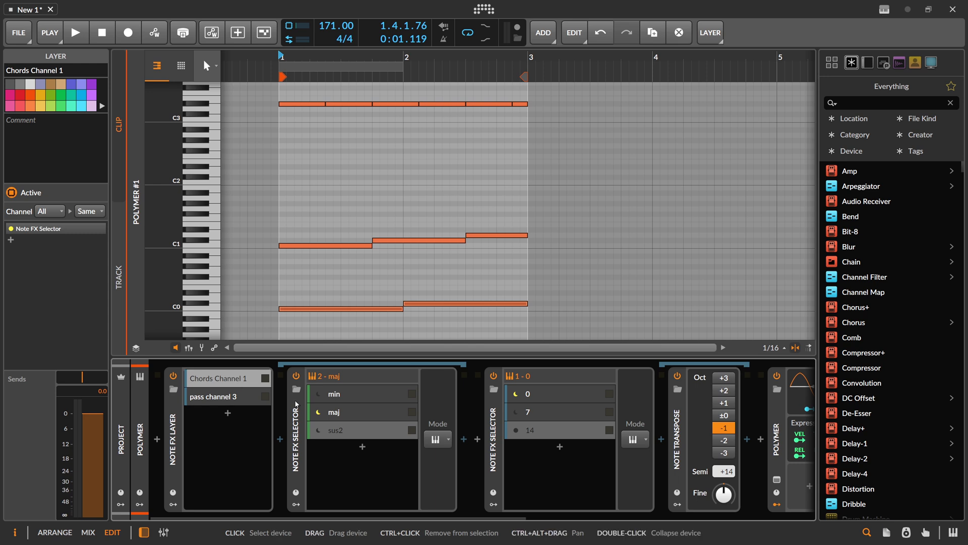
Step: Shorten the C#0 keyswitch note to end at 2.3 and add a D0 keyswitch note from 2.3 to 3.1
left_click_drag(311, 277, 529, 328)
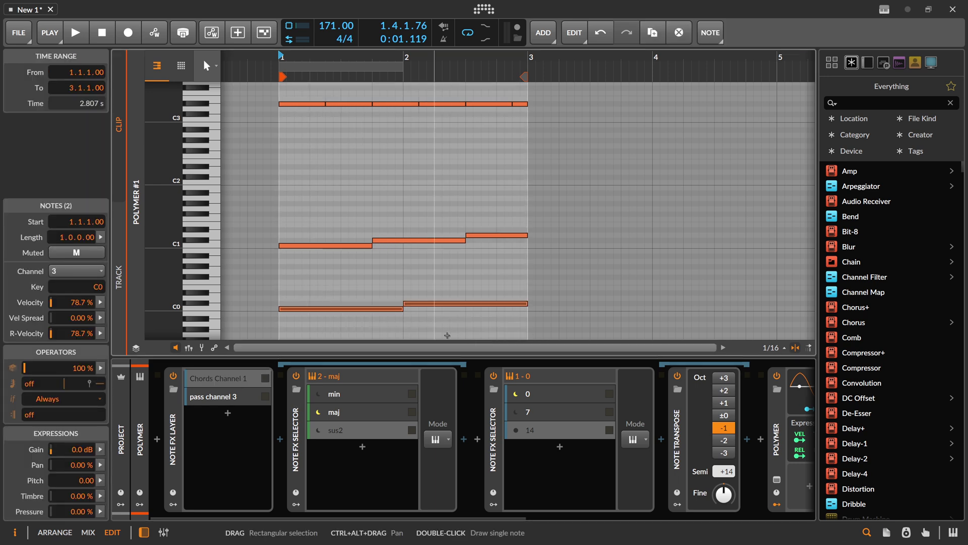
left_click(442, 303)
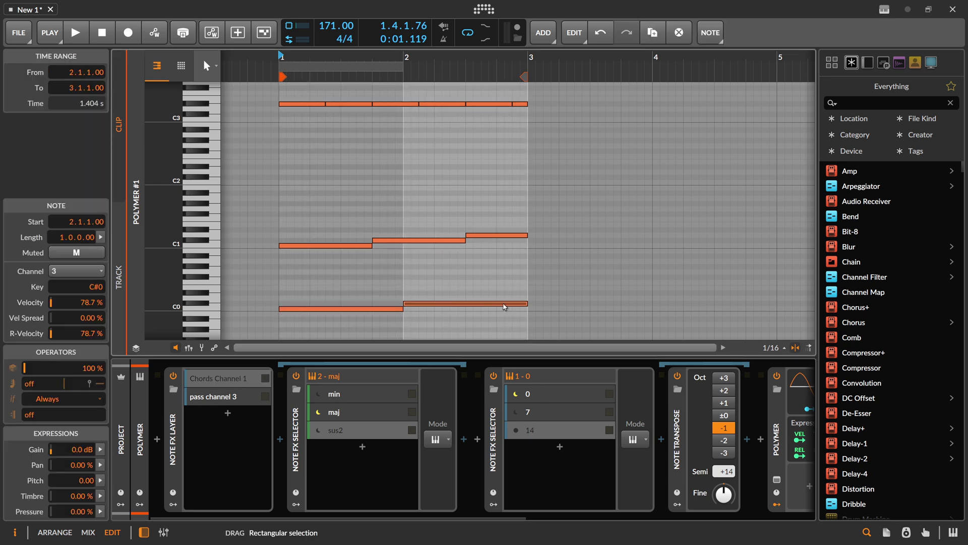
mouse_move(524, 304)
left_mouse_down()
mouse_move(457, 304)
mouse_move(464, 304)
left_mouse_up()
double_click(470, 298)
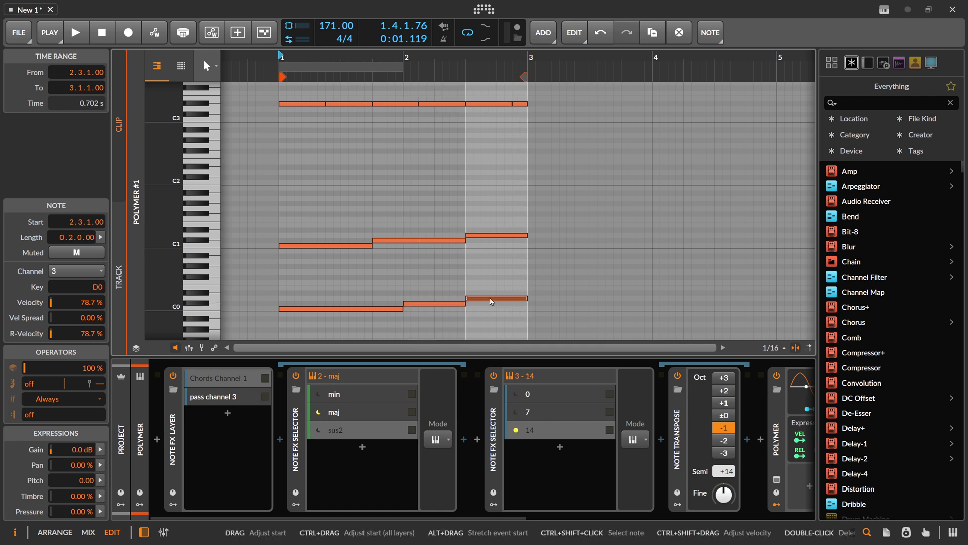
left_click(488, 288)
Step: Play the clip with the D0 keyswitch and compare the D#3 notes' MIDI channel with the "Chords Channel 1" layer's channel
key("space")
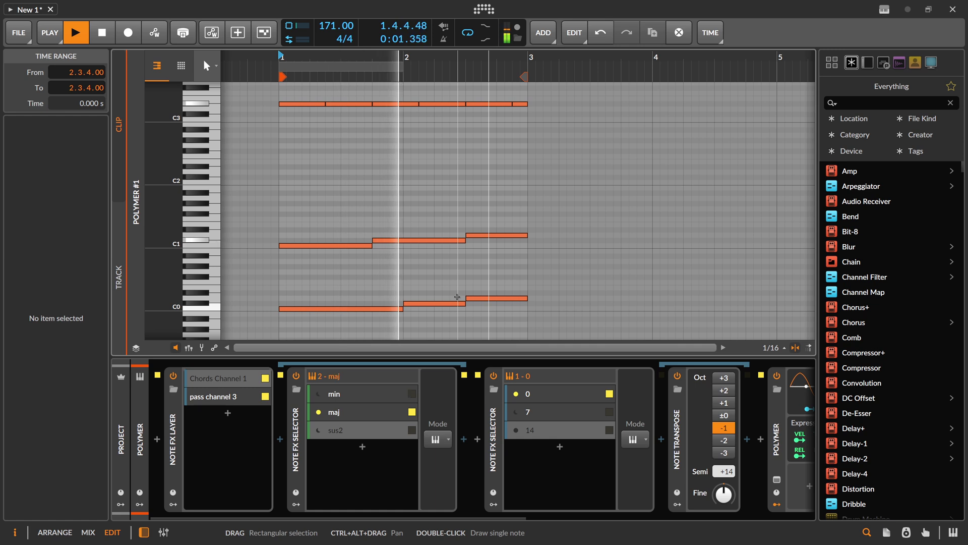
key("space")
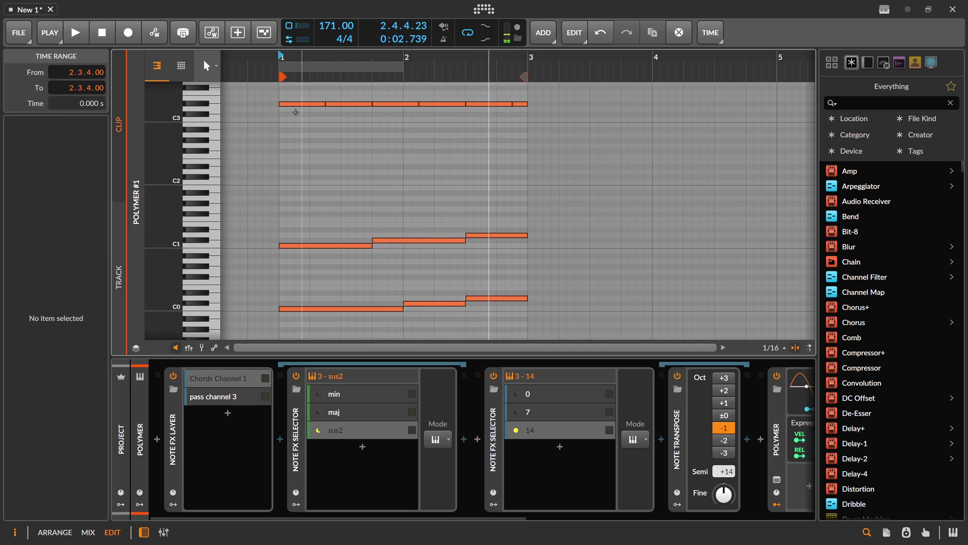
left_click_drag(283, 117, 539, 96)
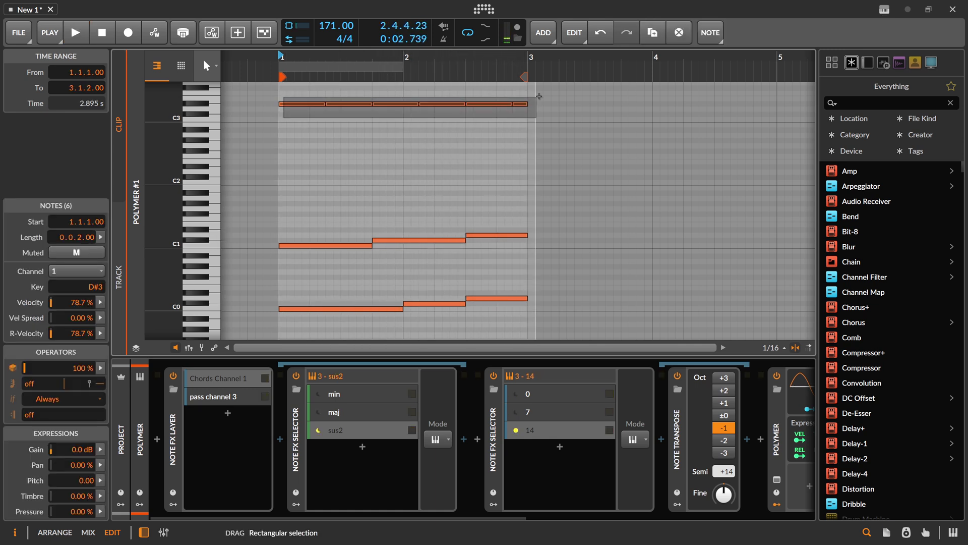
left_click(234, 384)
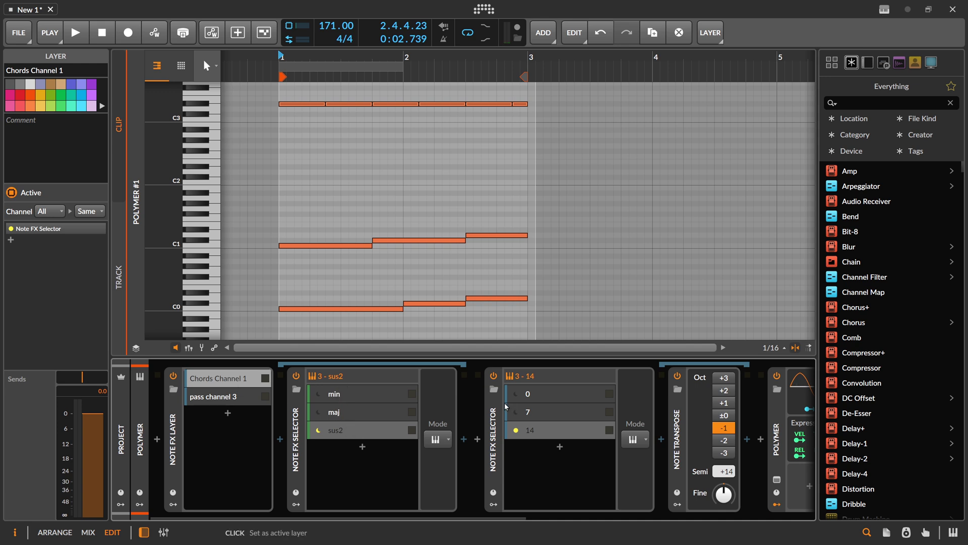
Step: Play the clip again through both selectors and inspect the transposition selector's 14 layer
key("space")
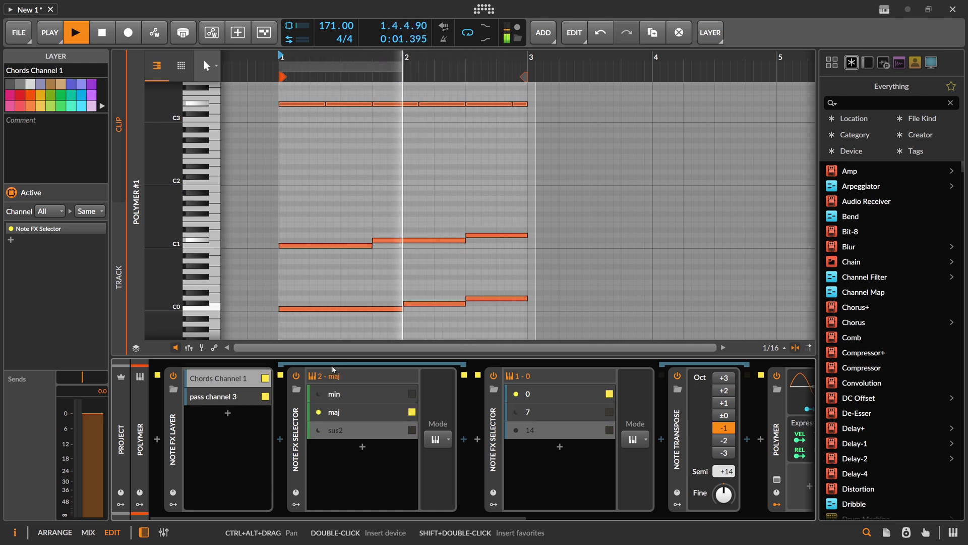
key("space")
left_click(243, 378)
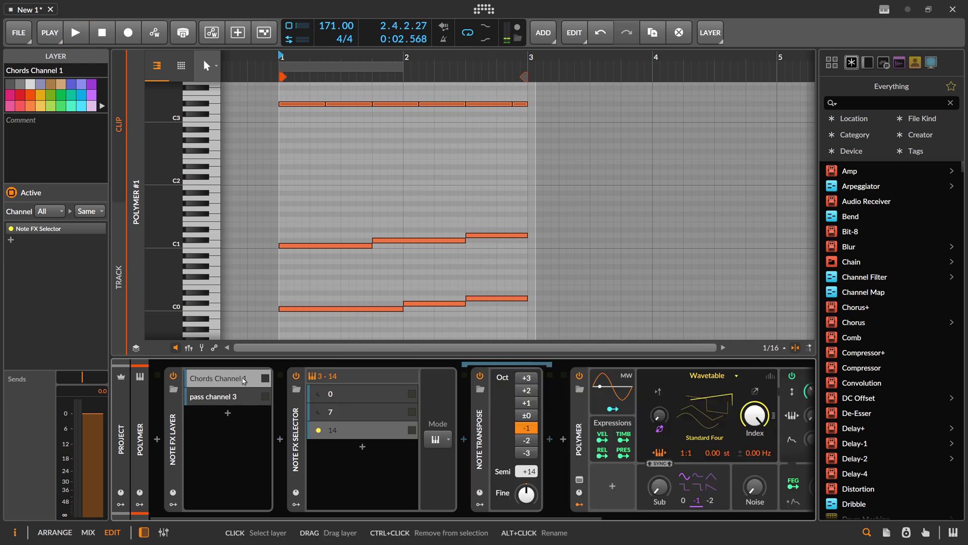
left_click(366, 430)
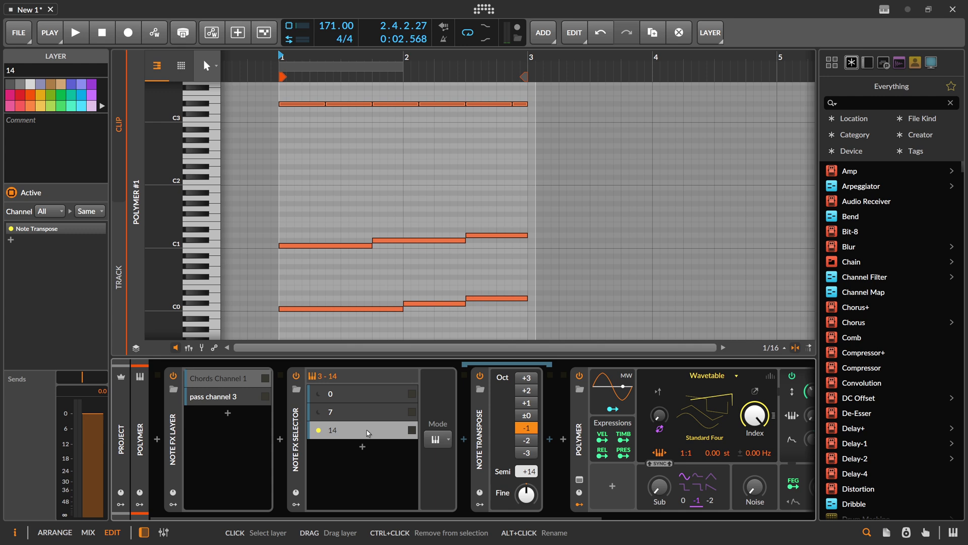